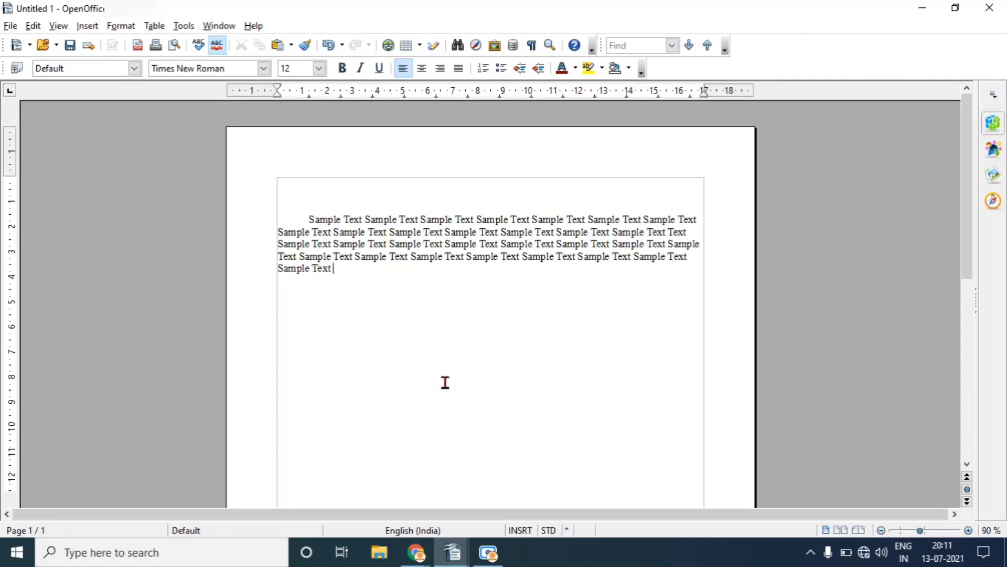
- Select the "Text Alignment" topic in paragraph board.odt, and return to the Untitled 1 document
left_click(308, 219)
left_click(452, 552)
left_click(388, 511)
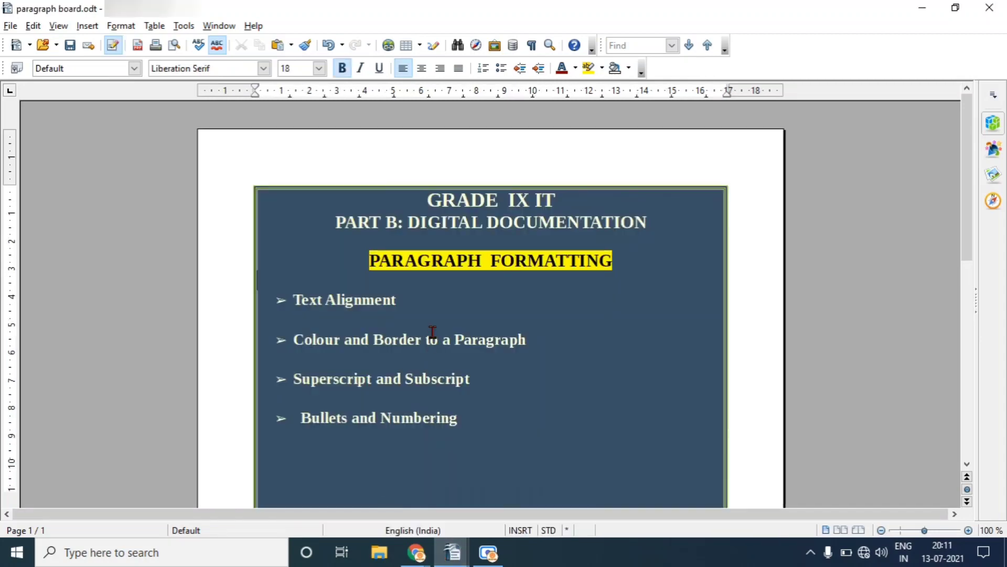
left_click_drag(428, 294, 288, 297)
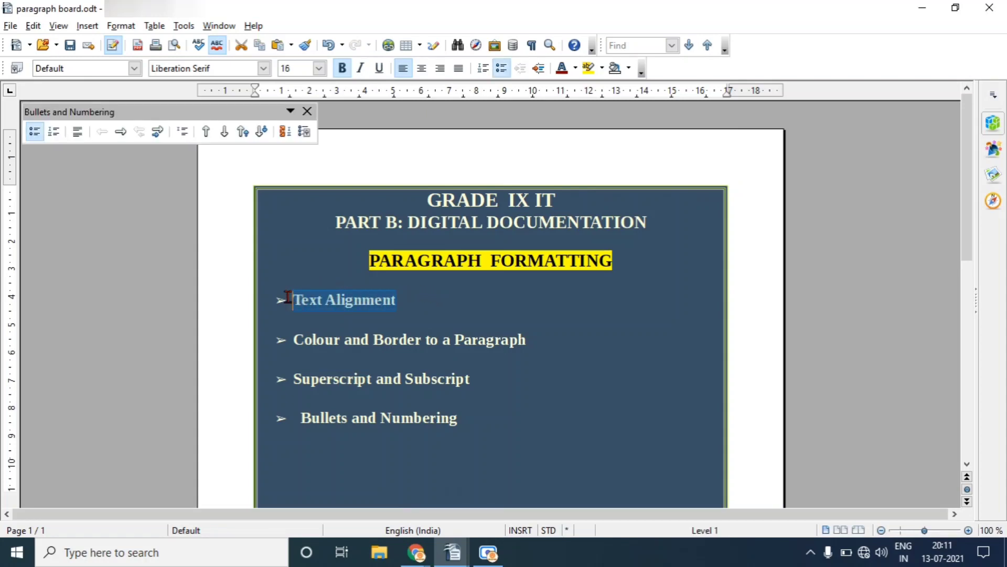
mouse_move(450, 549)
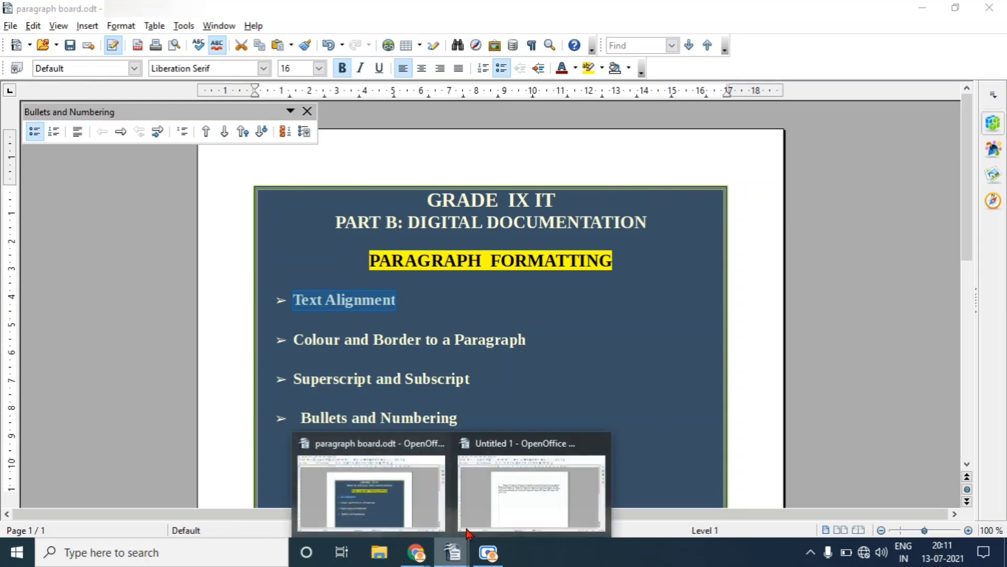
left_click(495, 499)
left_click_drag(308, 216, 330, 271)
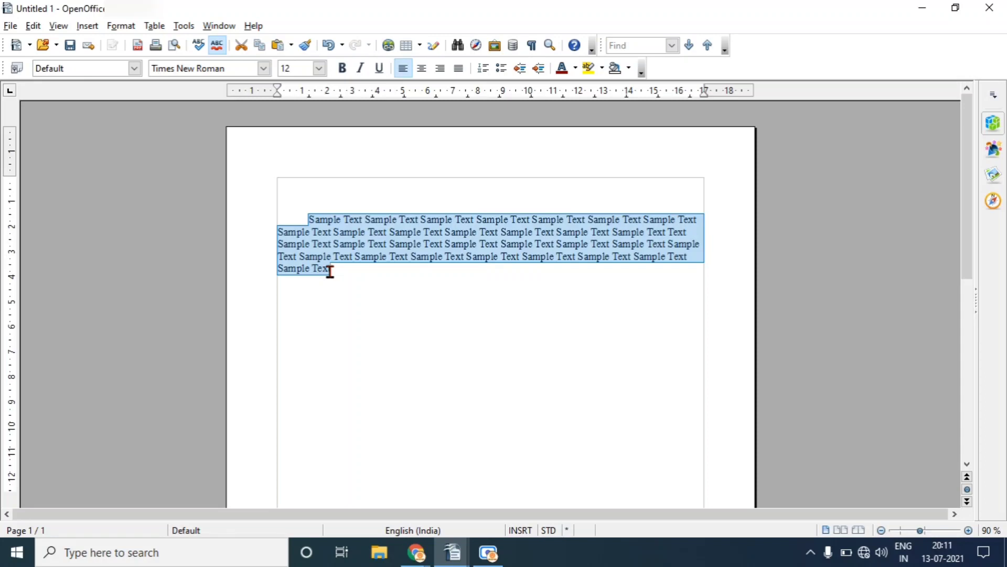
left_click(301, 367)
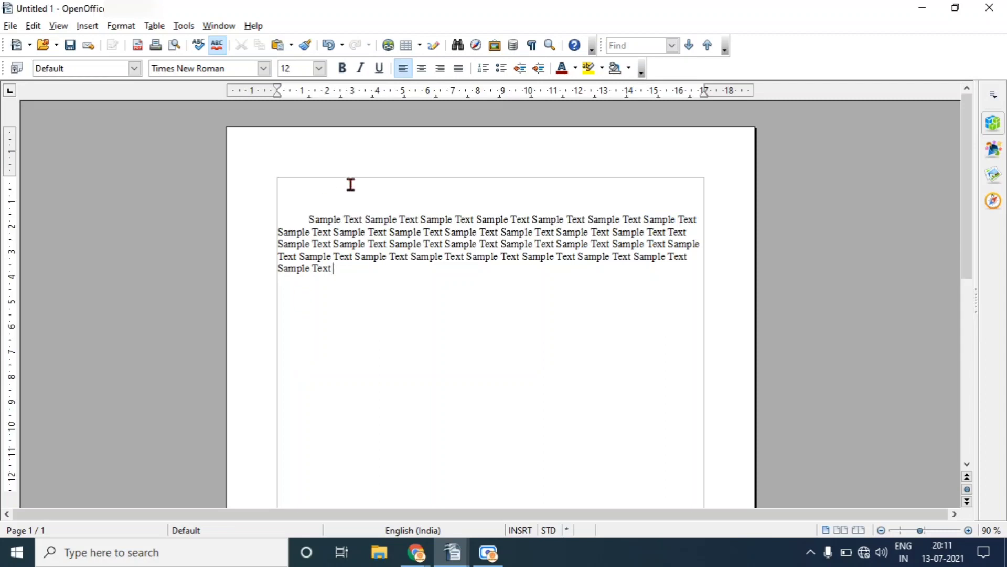
left_click_drag(305, 219, 335, 273)
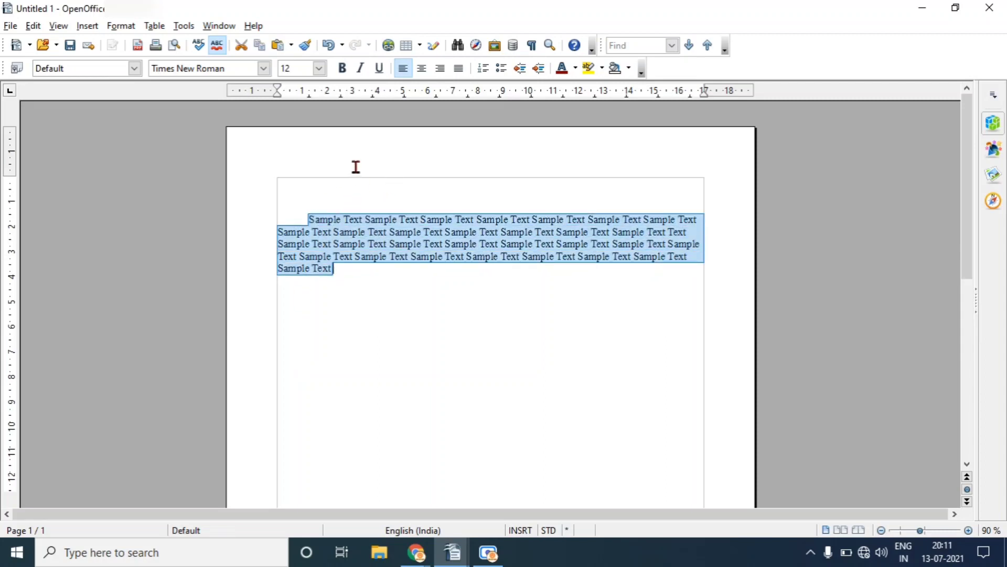
left_click(347, 320)
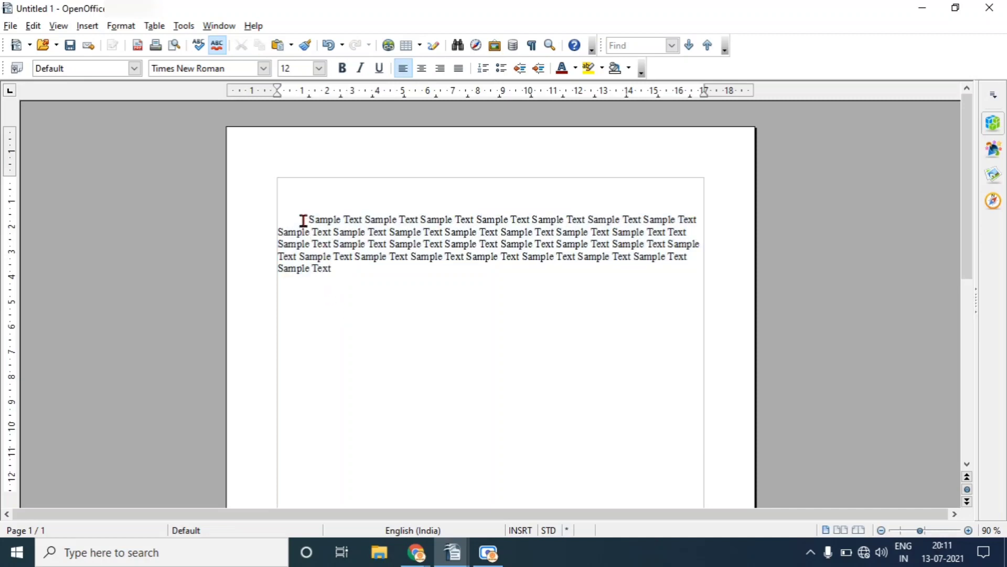
left_click_drag(307, 220, 344, 220)
left_click_drag(698, 219, 676, 219)
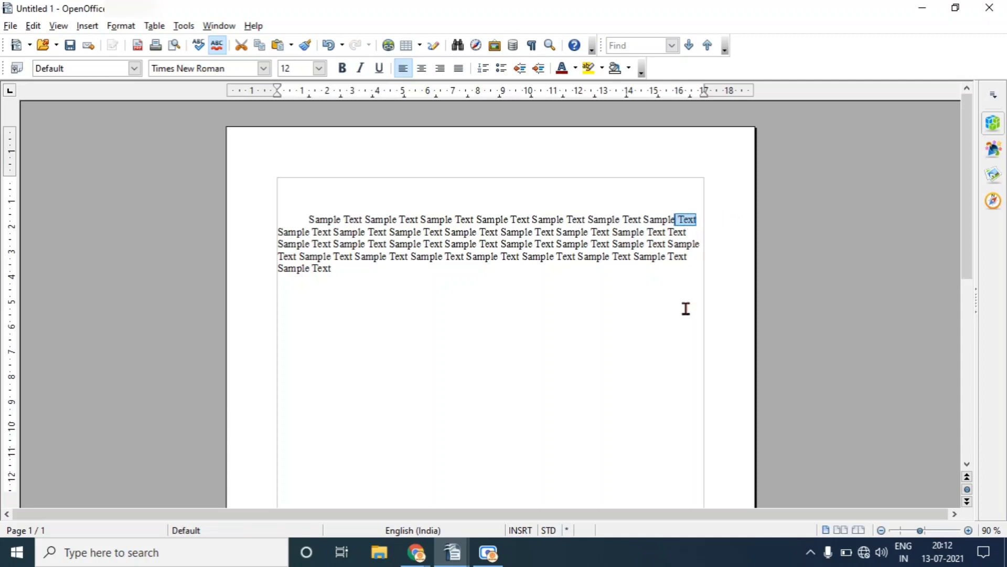
left_click(678, 326)
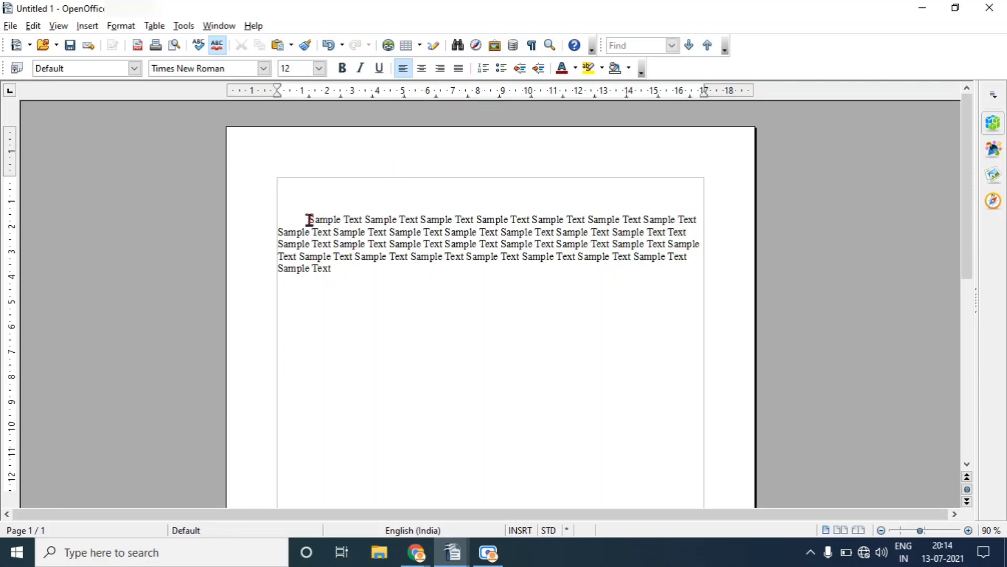
- Select the whole sample text paragraph and center-align it
left_click_drag(306, 219, 334, 277)
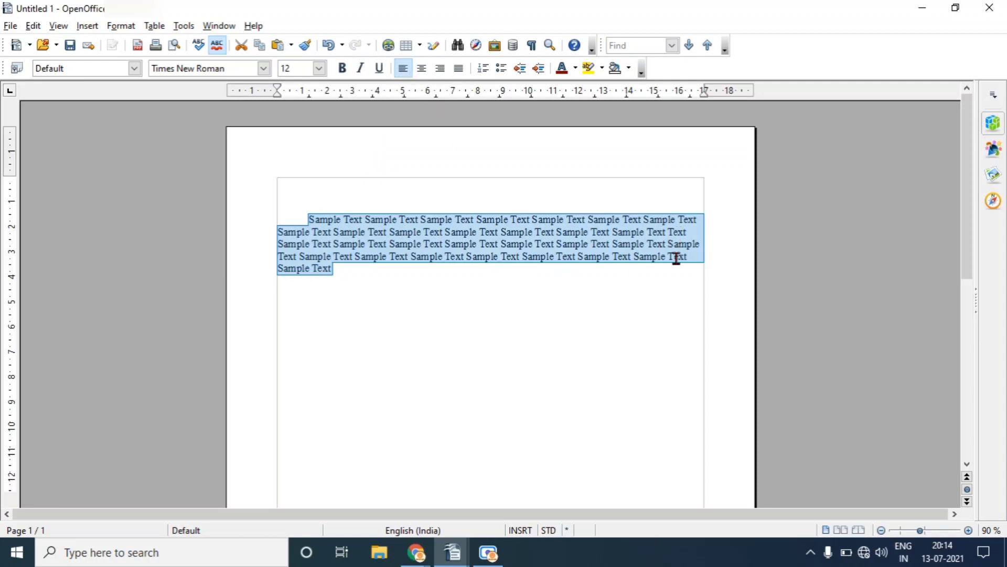
scroll(518, 361, "up", 1)
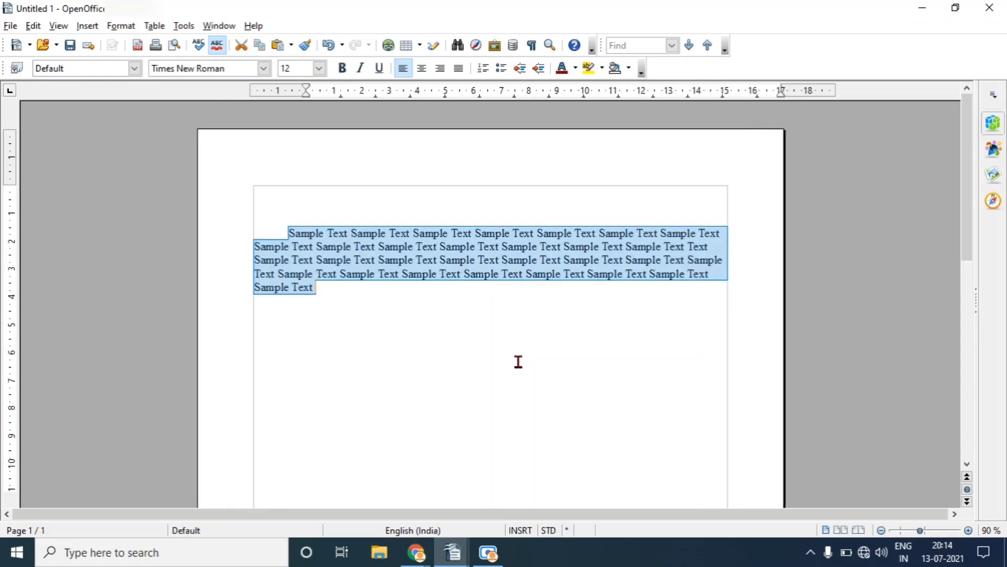
left_click(492, 355)
left_click_drag(287, 230, 319, 294)
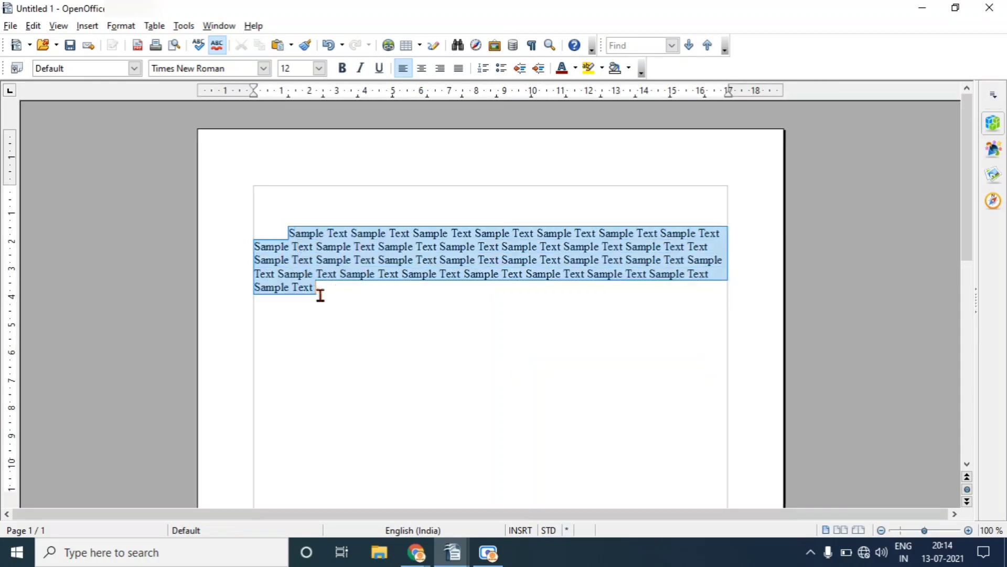
left_click(422, 68)
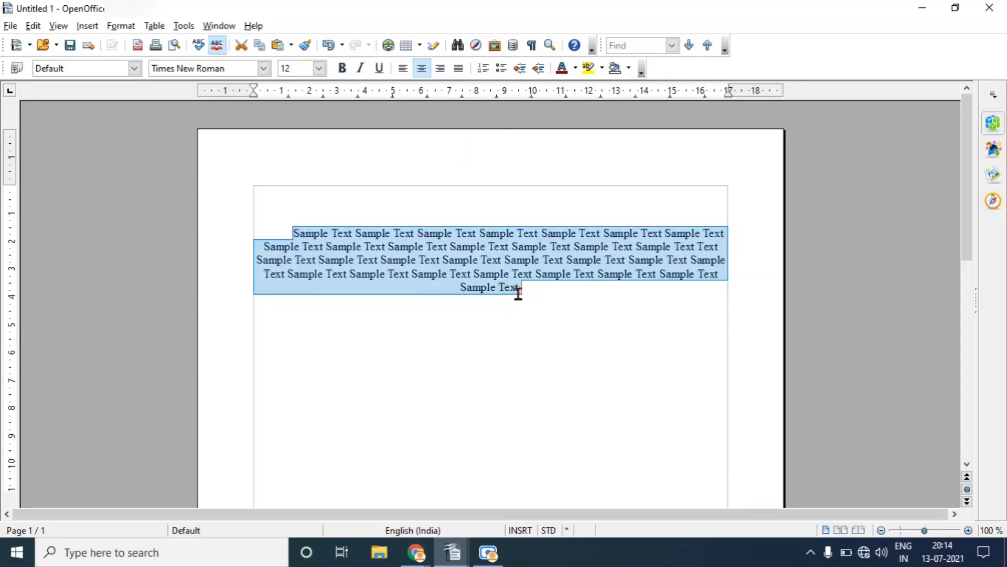
left_click(518, 376)
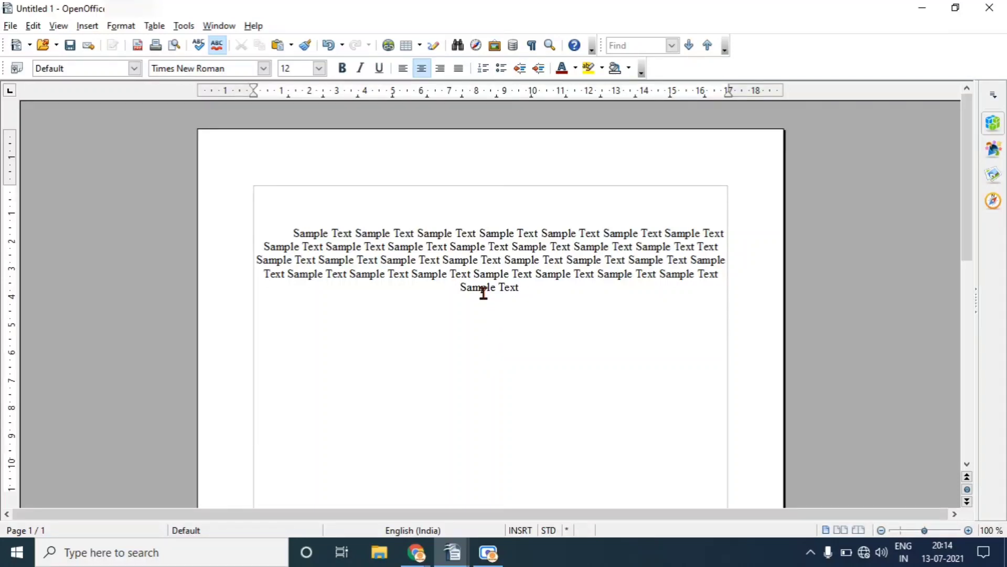
- Select the sample text paragraph from its first word to its last and align it right
left_click(304, 234)
left_click_drag(293, 233, 524, 293)
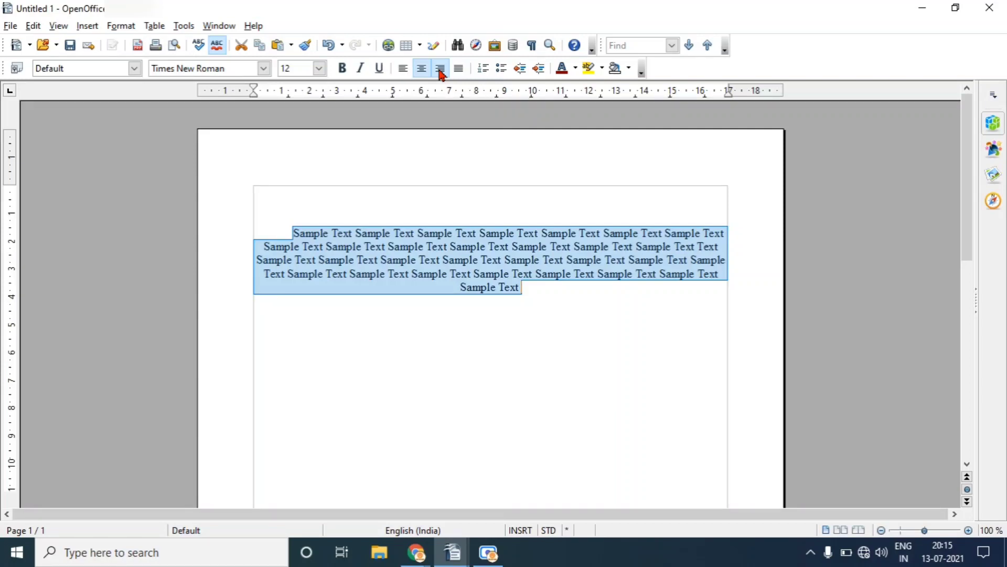
left_click(440, 69)
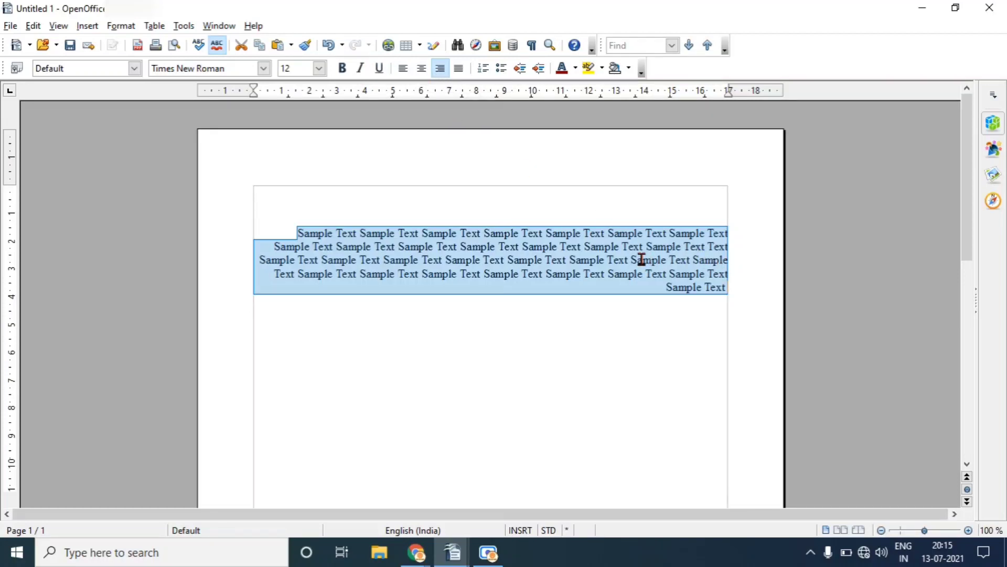
left_click_drag(297, 233, 391, 389)
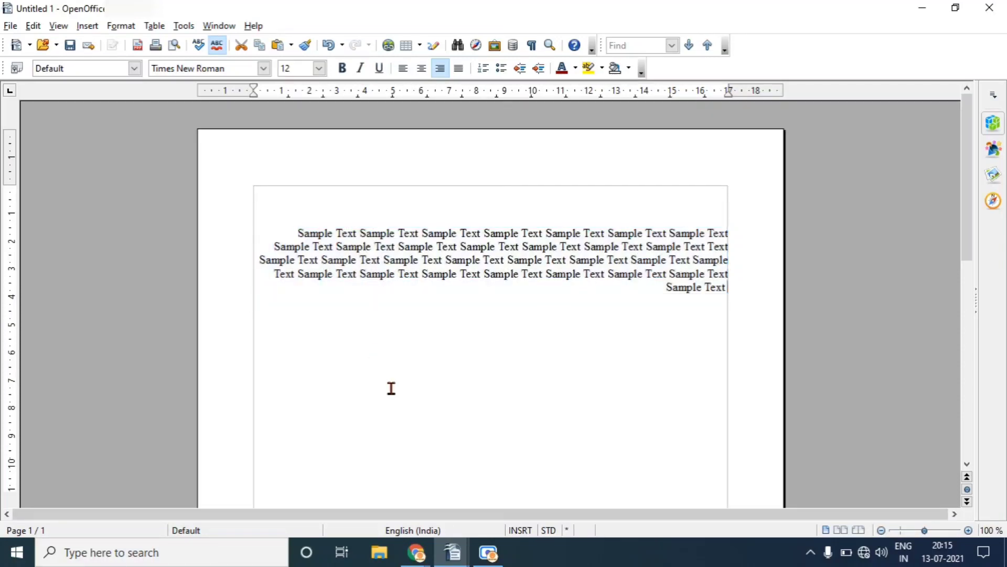
- Apply justified alignment to the sample text paragraph together with the empty line above it
left_click_drag(295, 225, 657, 353)
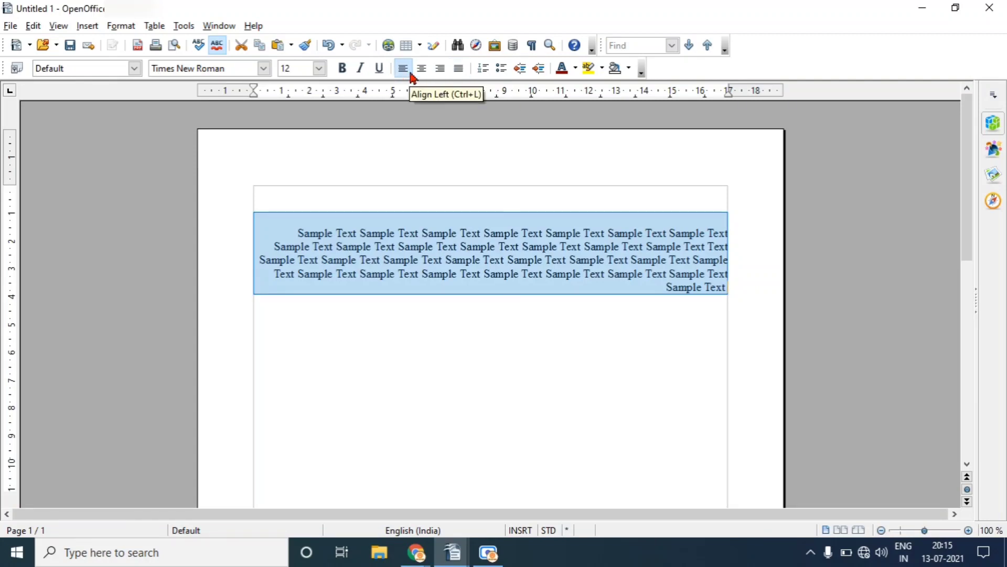
left_click(459, 69)
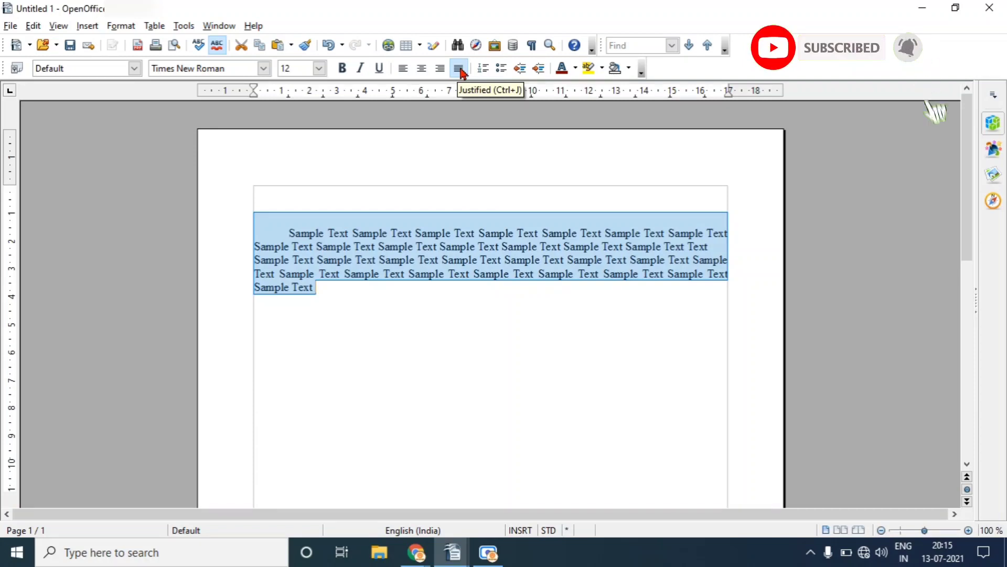
left_click(496, 373)
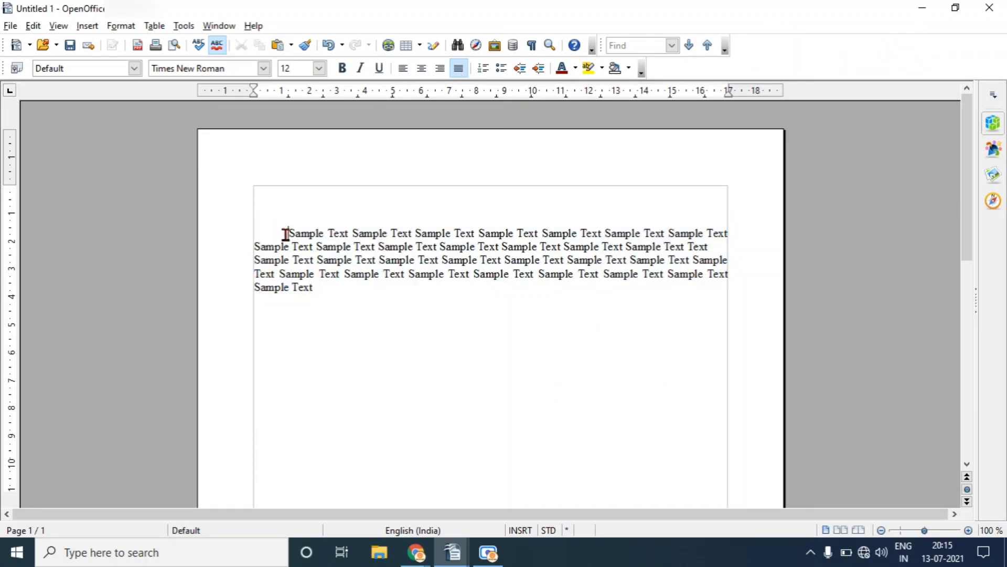
left_click_drag(284, 234, 339, 295)
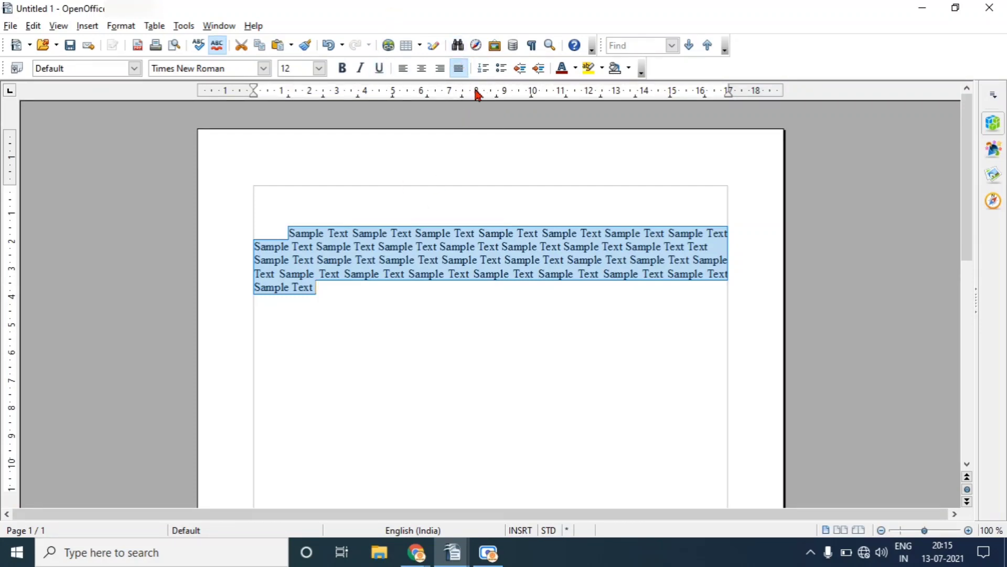
left_click(429, 362)
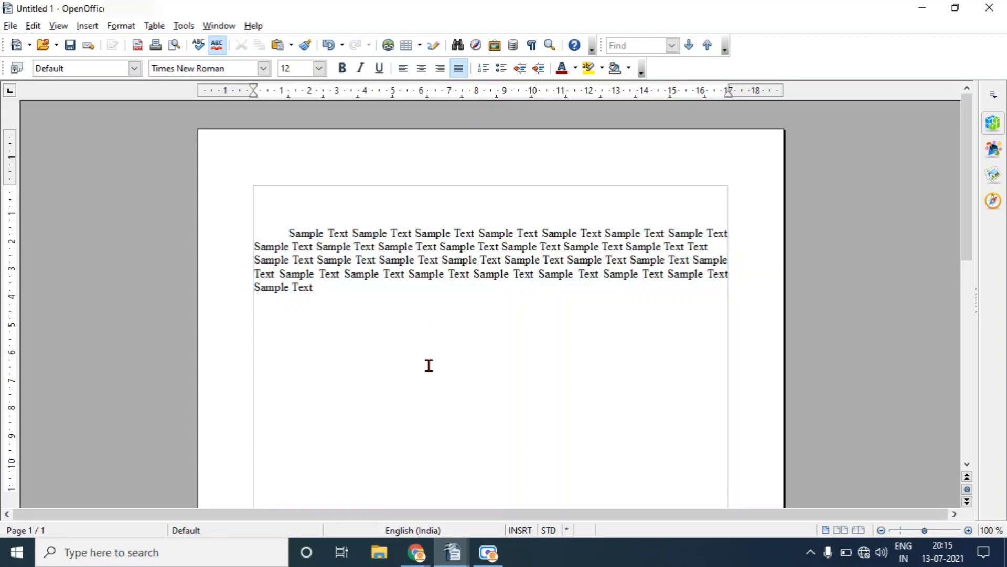
- Preview the Left, Right, Center and Justified options in the sample paragraph's alignment settings, and apply Left
left_click_drag(287, 232, 315, 293)
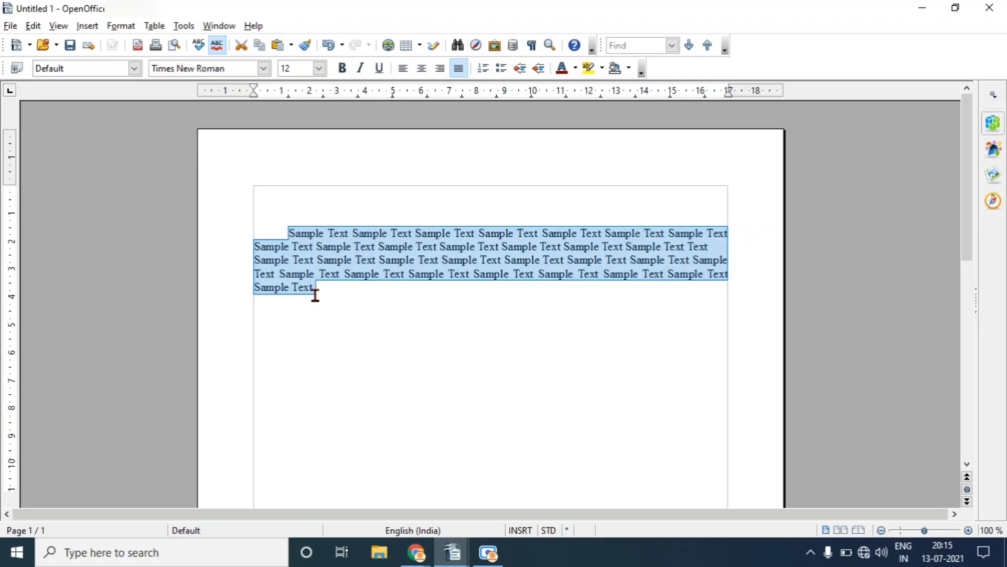
left_click(120, 25)
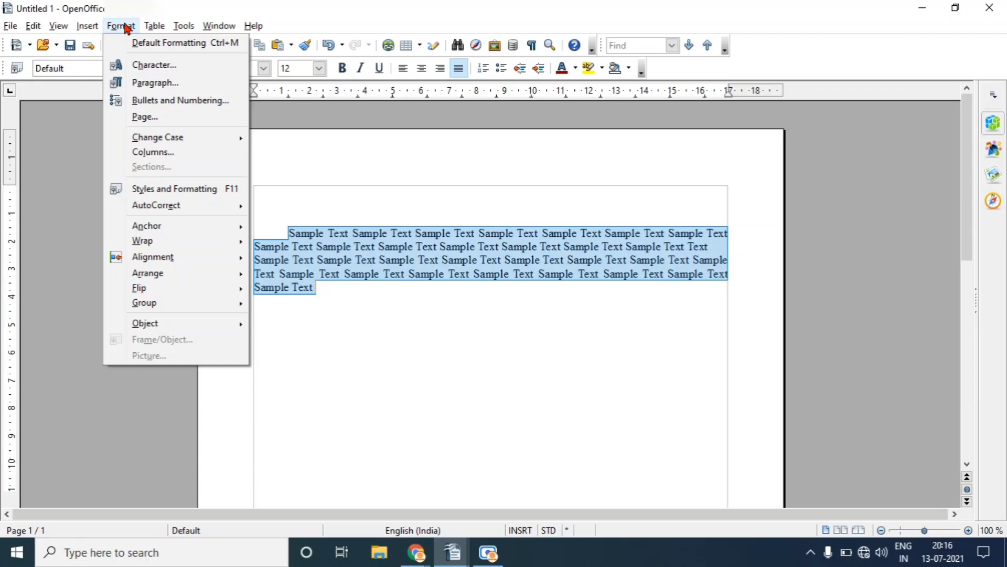
left_click(142, 83)
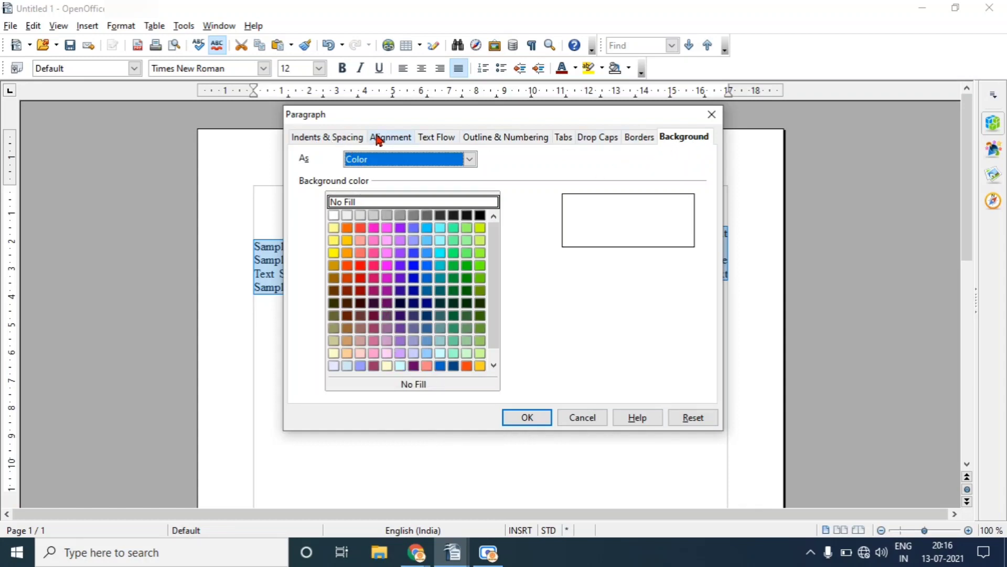
left_click(378, 141)
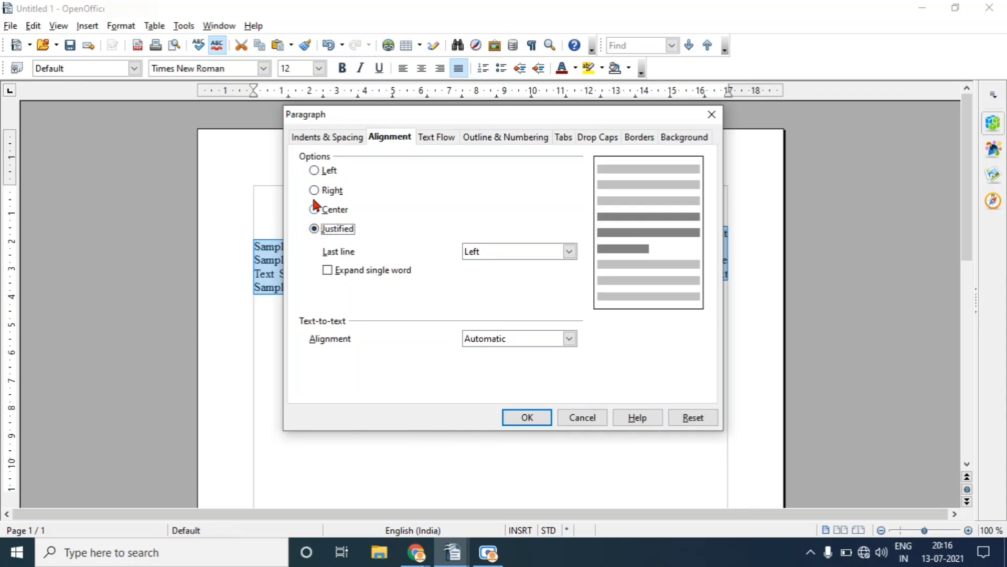
left_click(314, 170)
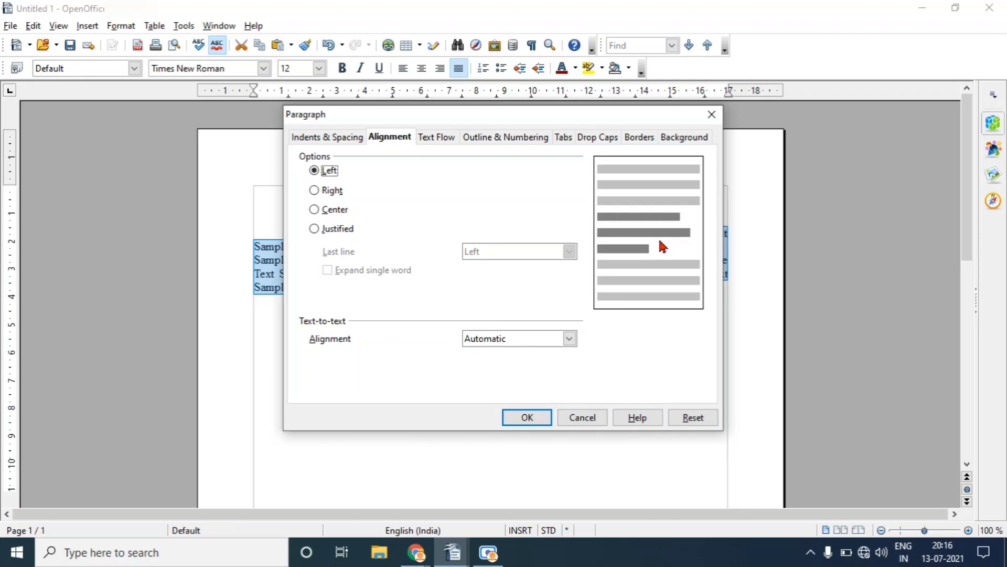
left_click(314, 191)
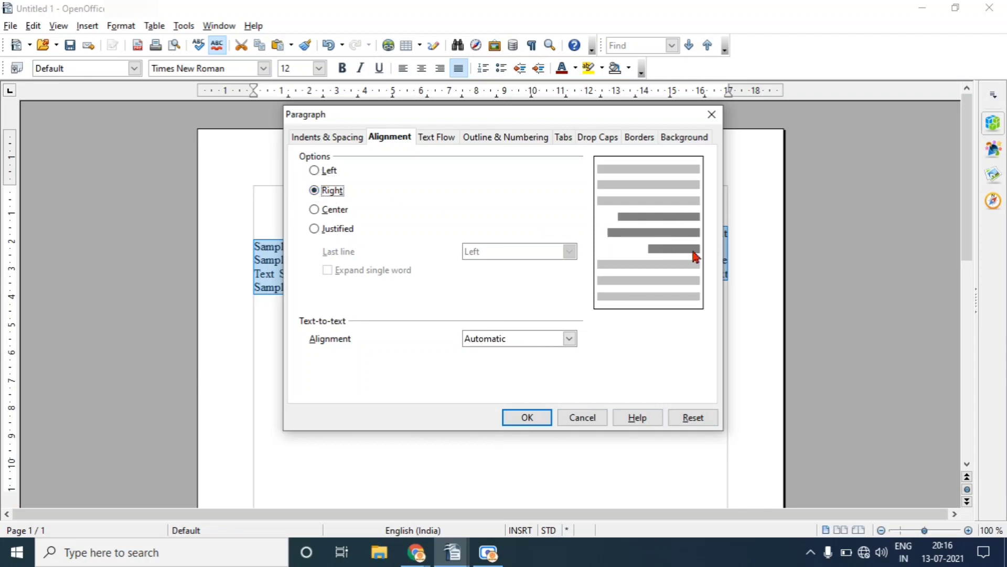
left_click(328, 212)
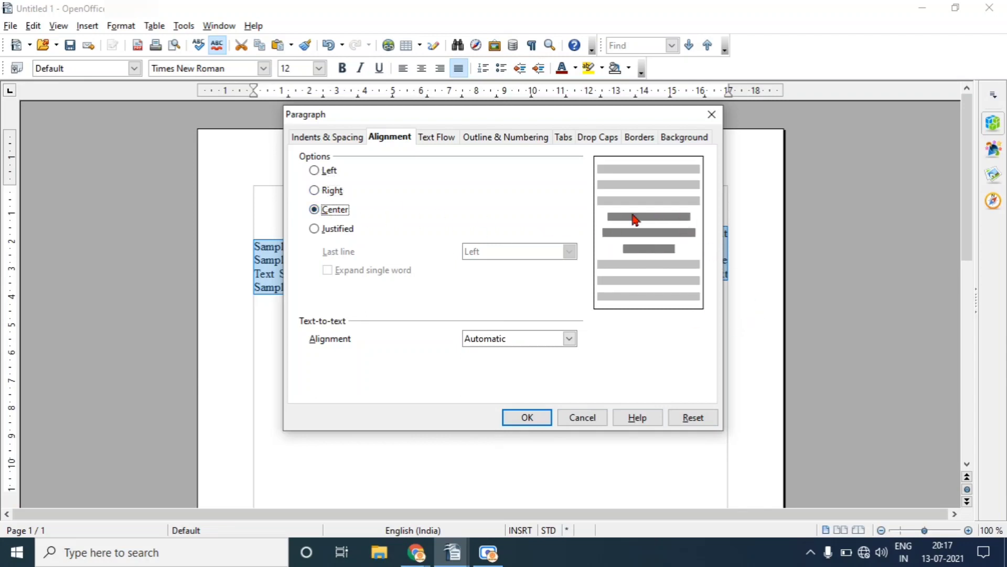
left_click(336, 228)
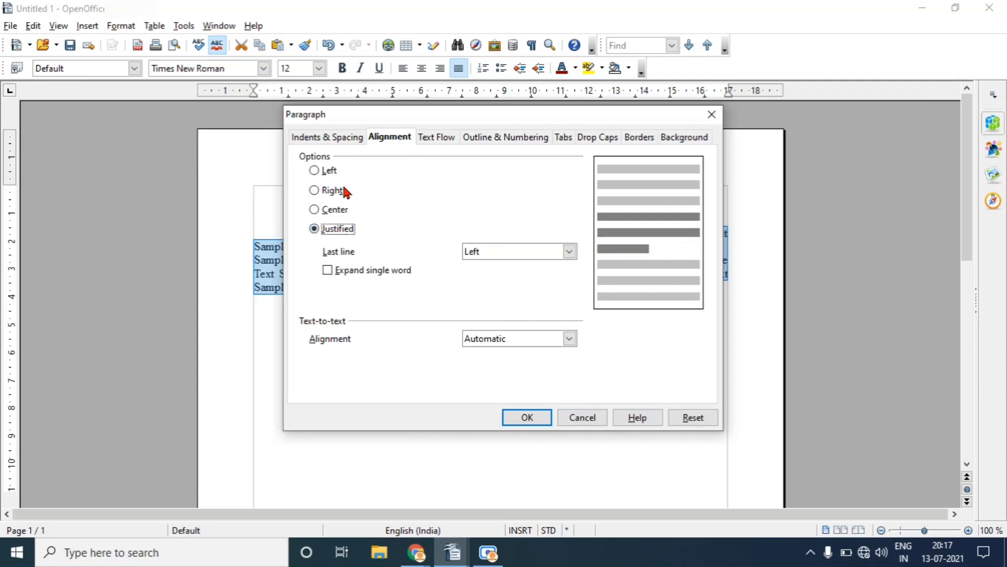
left_click(329, 171)
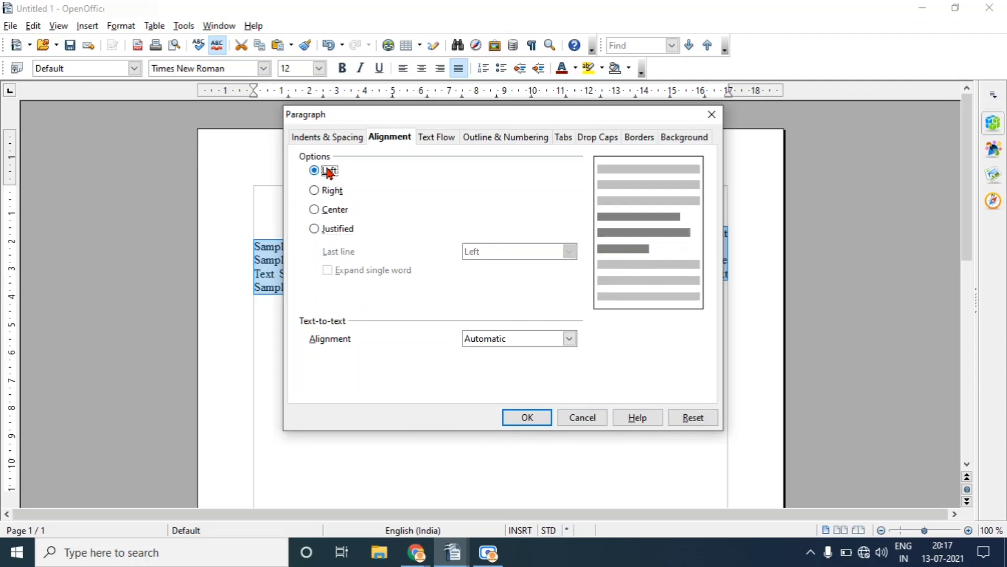
left_click(527, 418)
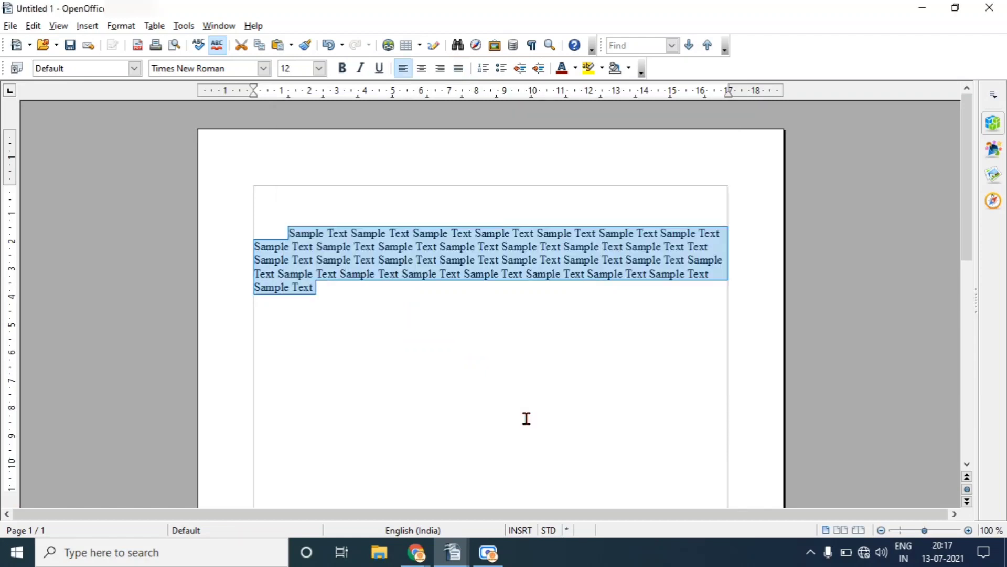
left_click(527, 418)
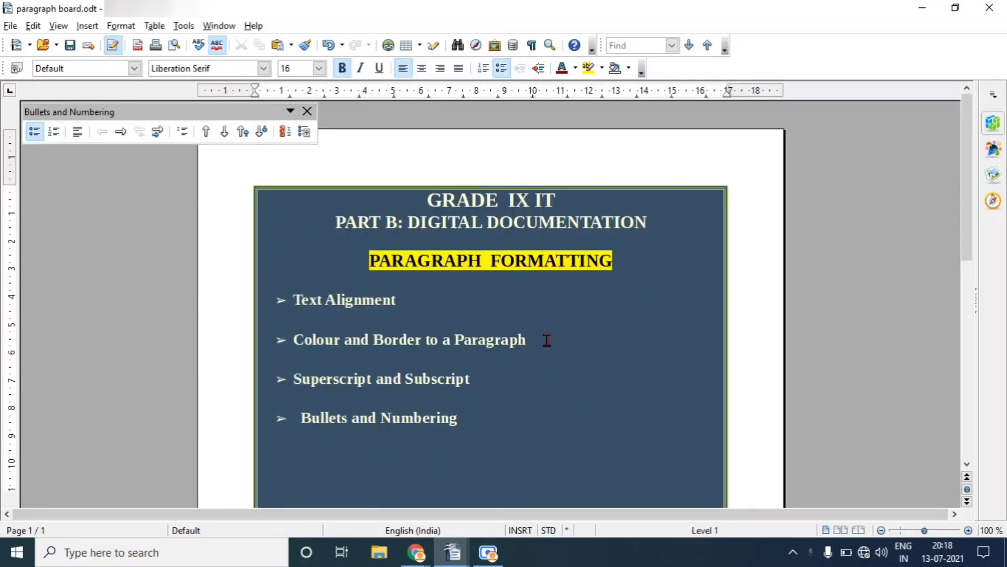
- Select the "Colour and Border to a Paragraph" topic in paragraph board.odt, and return to the Untitled 1 document
left_click_drag(548, 340, 287, 342)
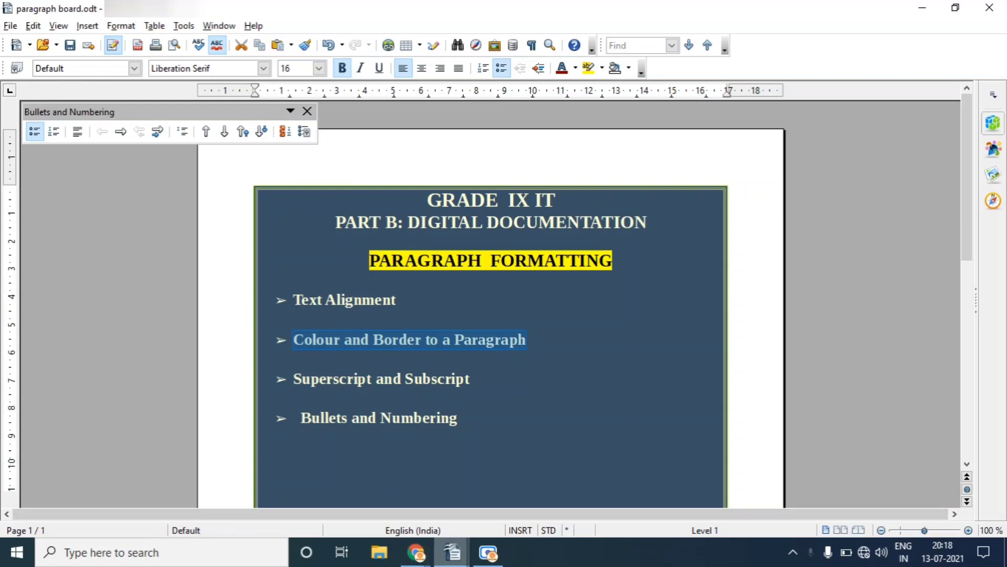
left_click(452, 552)
left_click(507, 506)
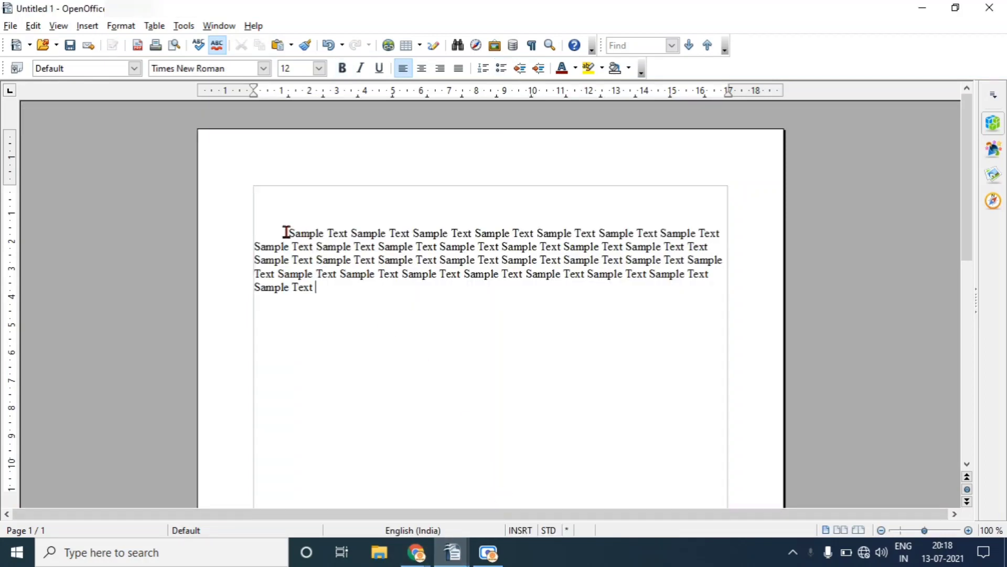
- Select the sample text paragraph and choose Cyan 1 as its background colour in the paragraph settings
left_click_drag(286, 232, 317, 295)
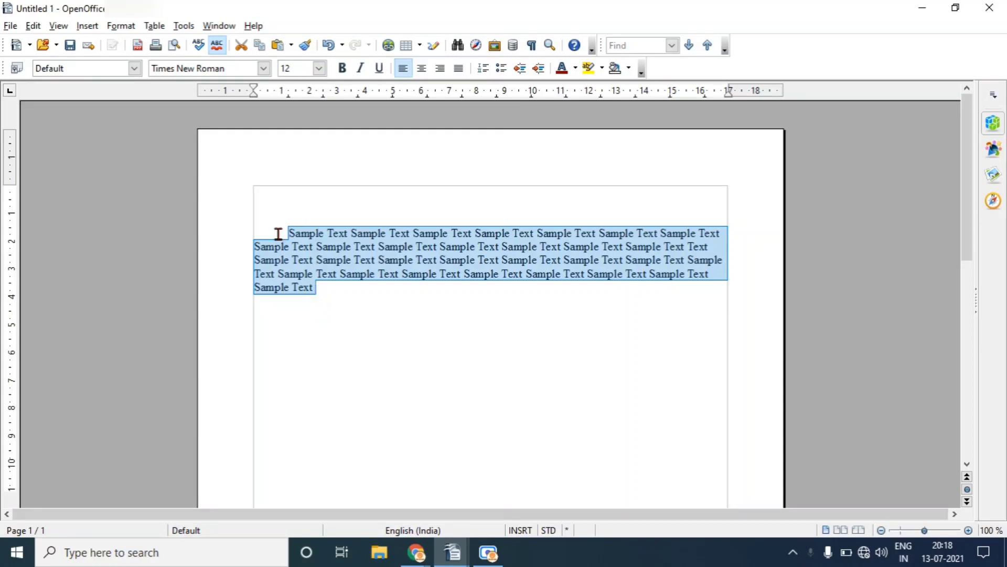
left_click(123, 25)
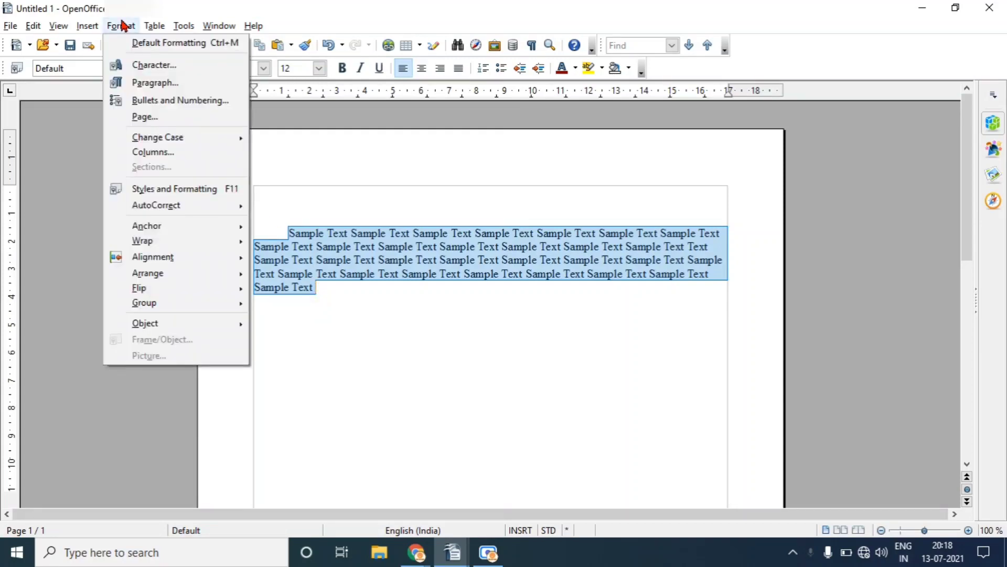
left_click(138, 84)
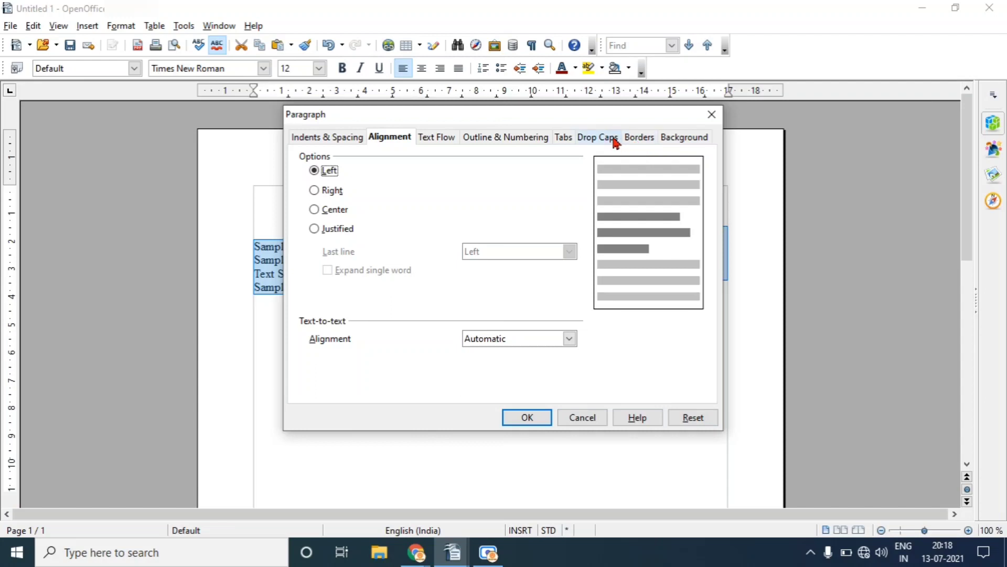
left_click(638, 143)
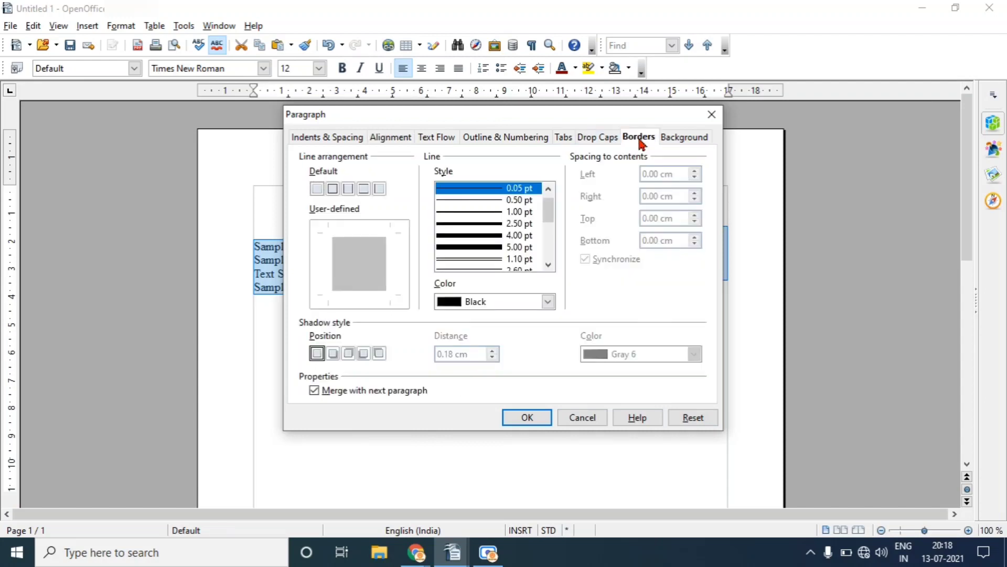
left_click(680, 140)
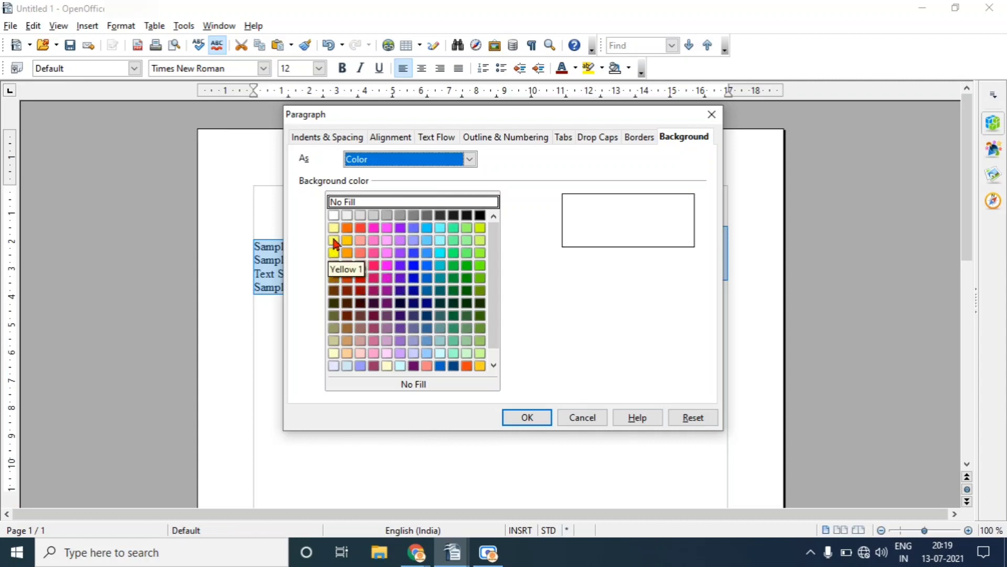
left_click(440, 241)
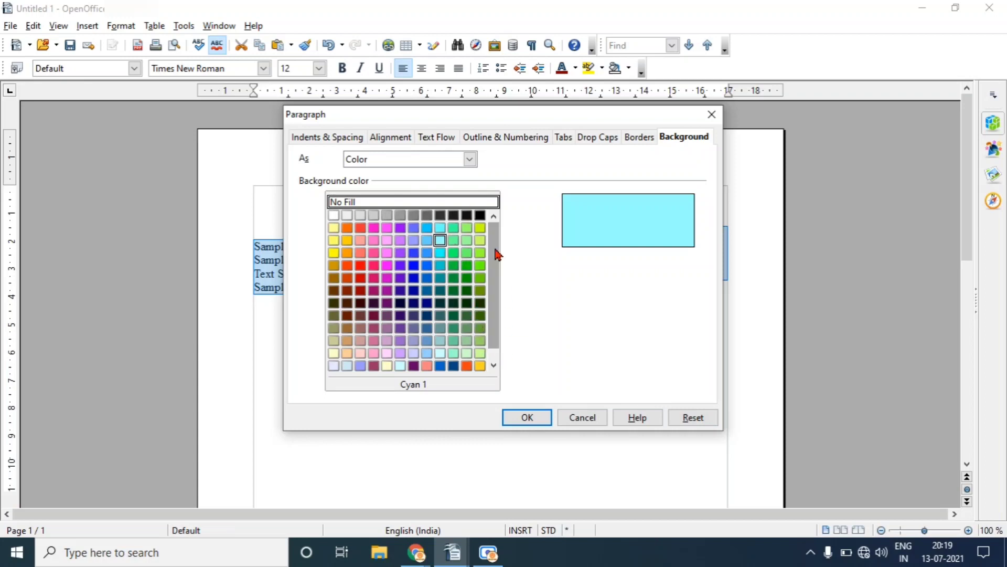
- Set the image WhatsApp Image 2021-07-08 at 7.46.04 PM from Downloads as the paragraph's background graphic, with type Area
left_click(469, 159)
left_click(454, 186)
left_click(385, 206)
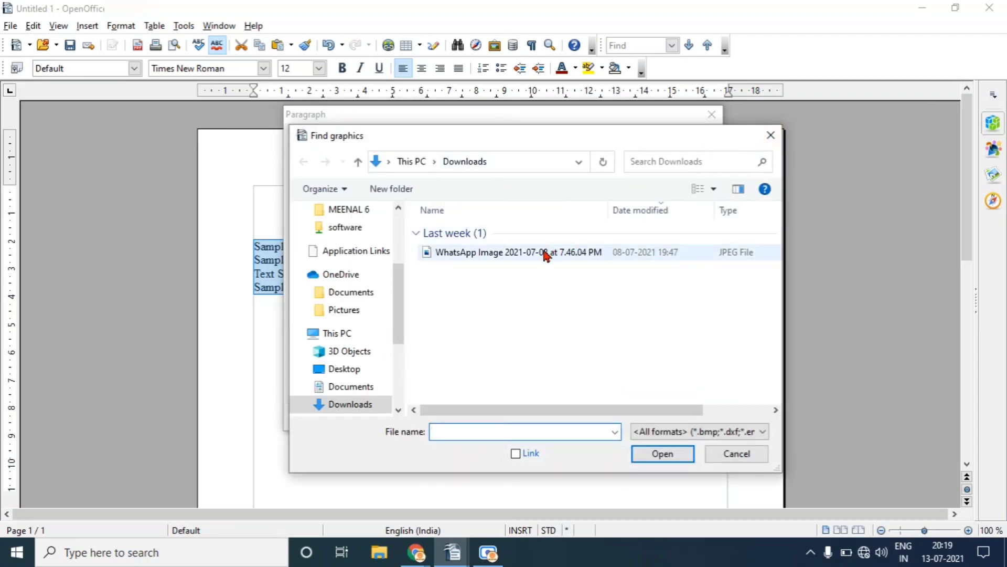
left_click(546, 256)
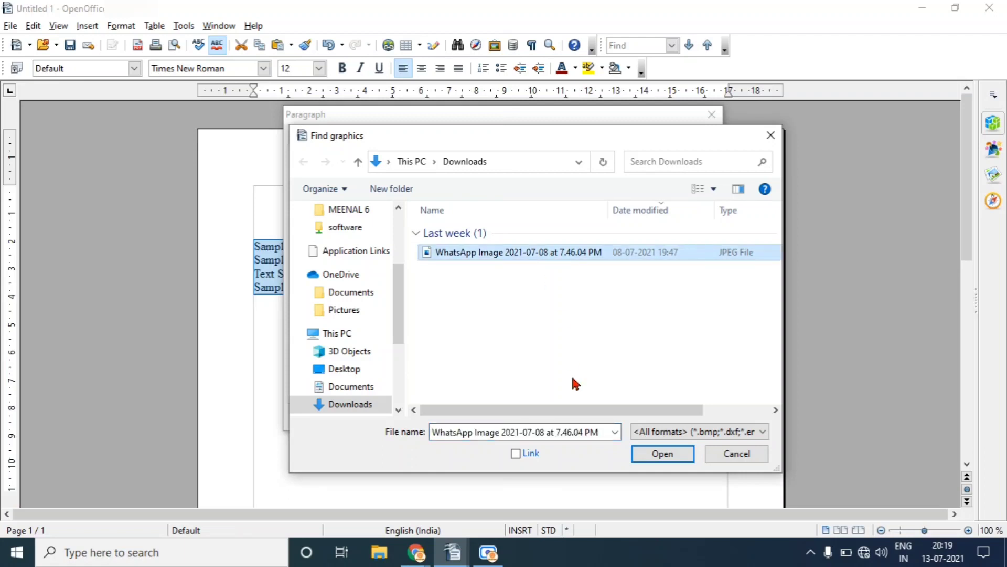
left_click(658, 454)
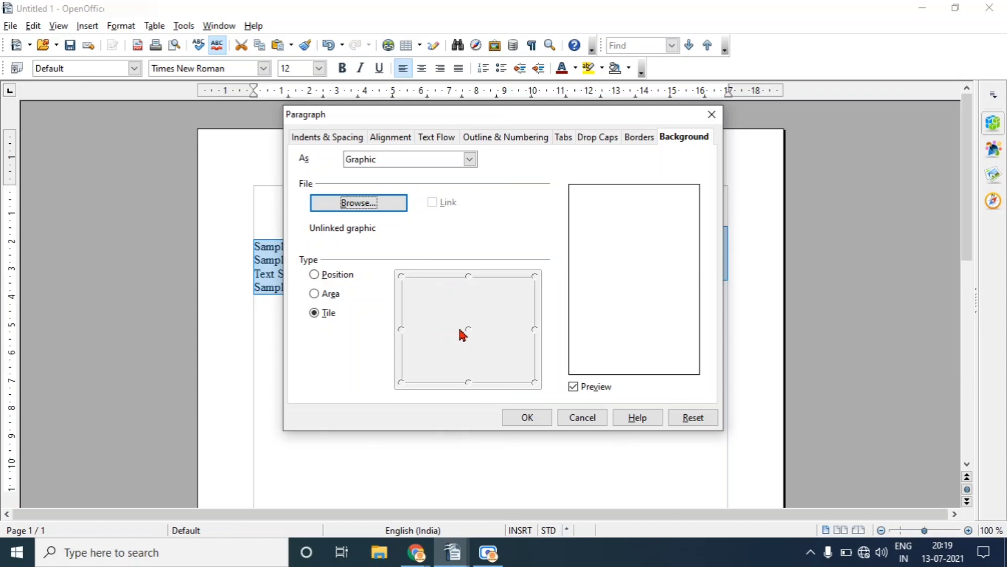
left_click(329, 293)
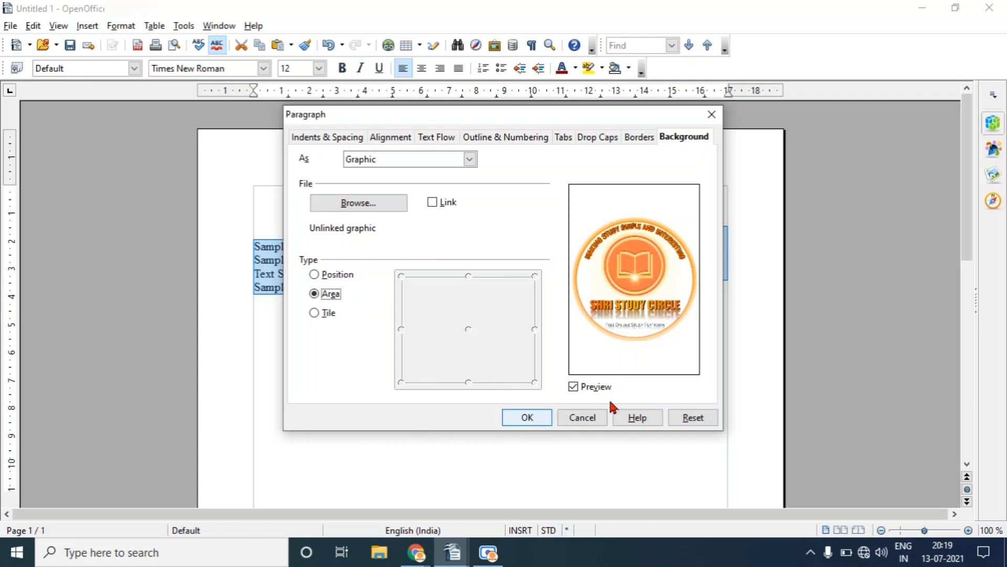
left_click(541, 423)
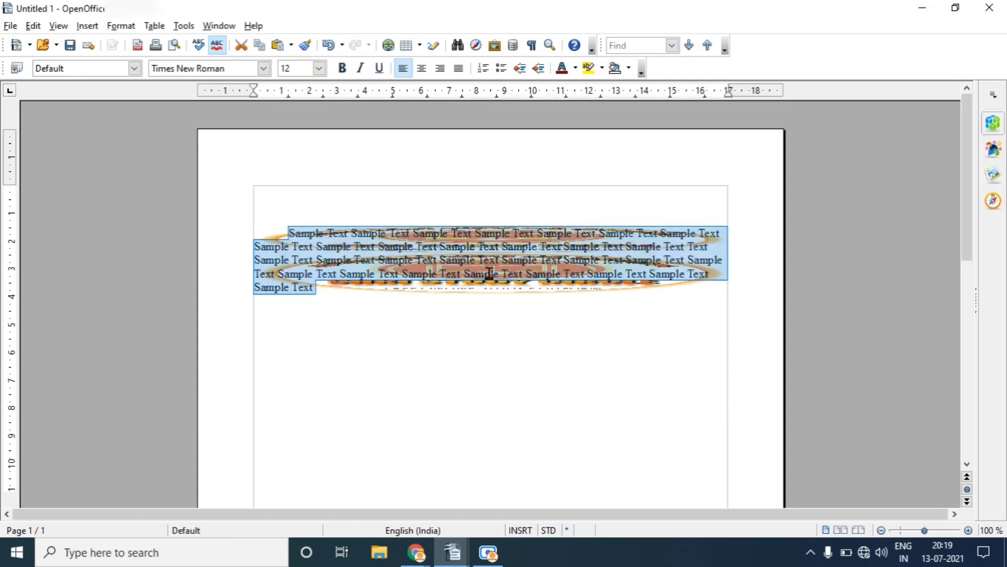
- Replace the paragraph's background graphic with the background colour Turquoise 1, trying Cyan 1 first, and deselect the text
left_click(121, 26)
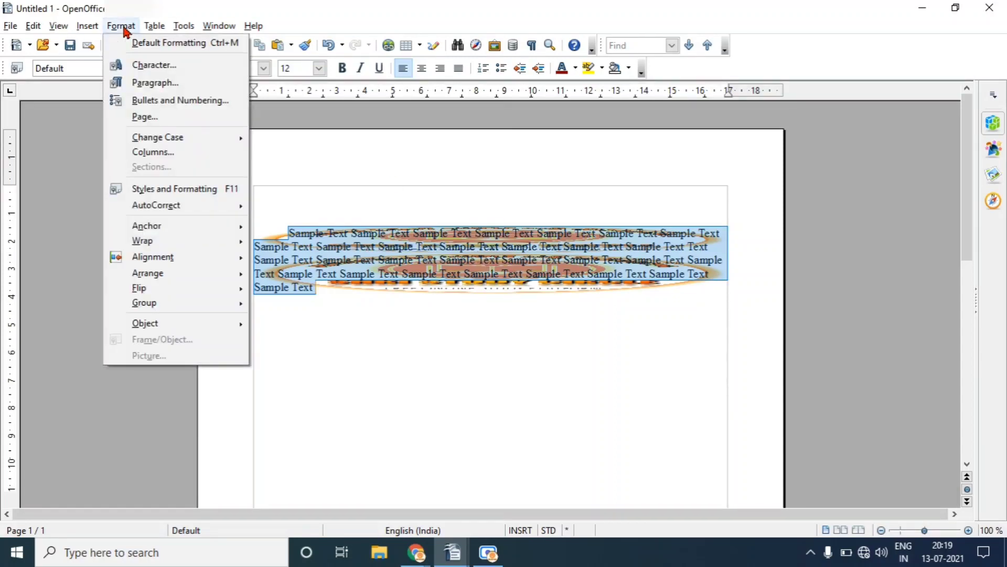
left_click(165, 85)
left_click(470, 160)
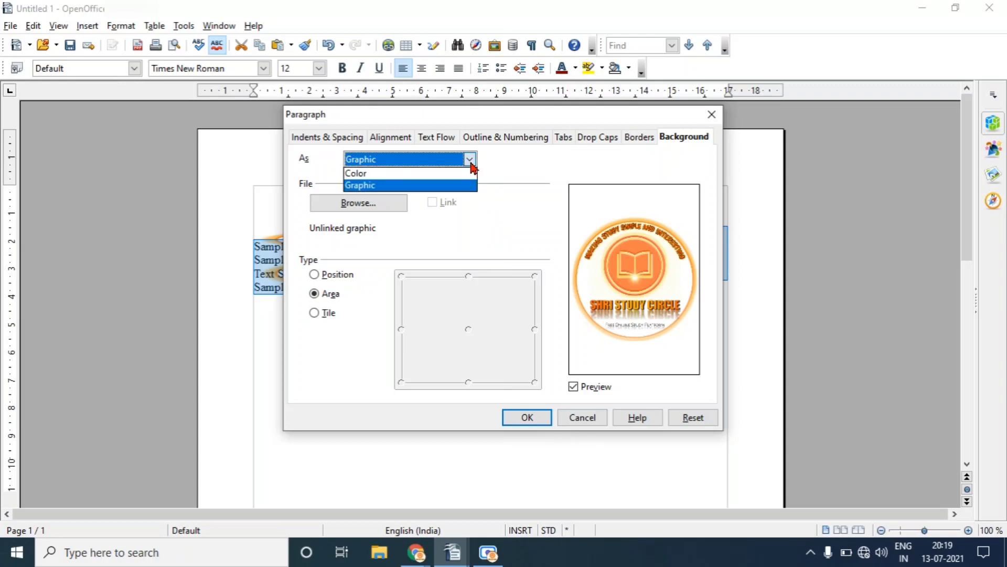
left_click(444, 175)
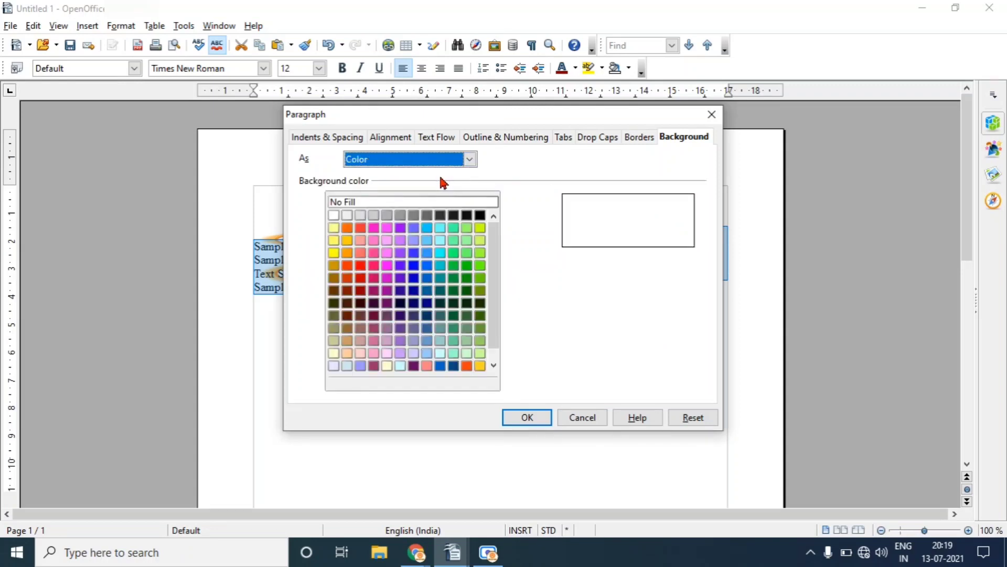
left_click(470, 161)
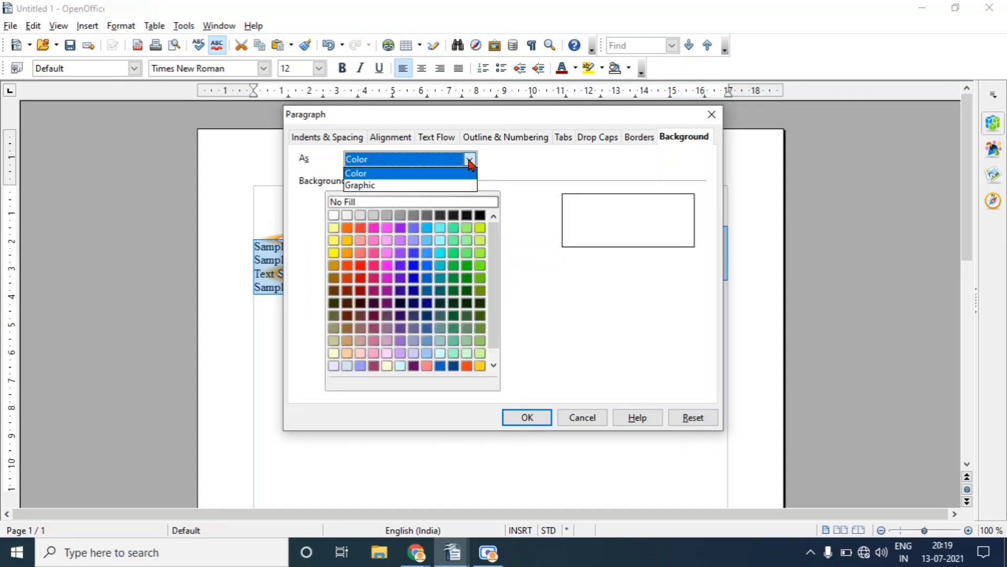
left_click(443, 174)
left_click(442, 243)
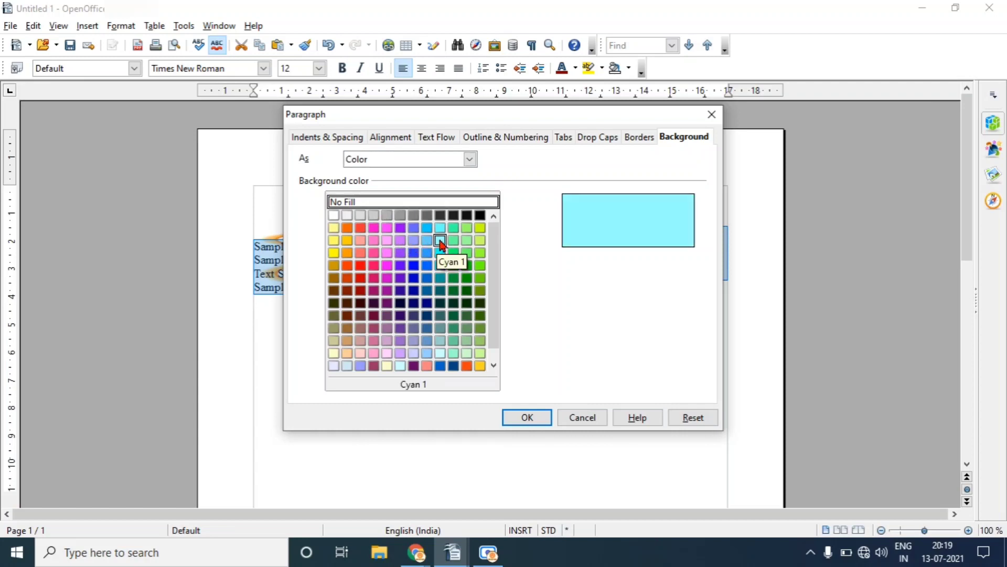
left_click(454, 243)
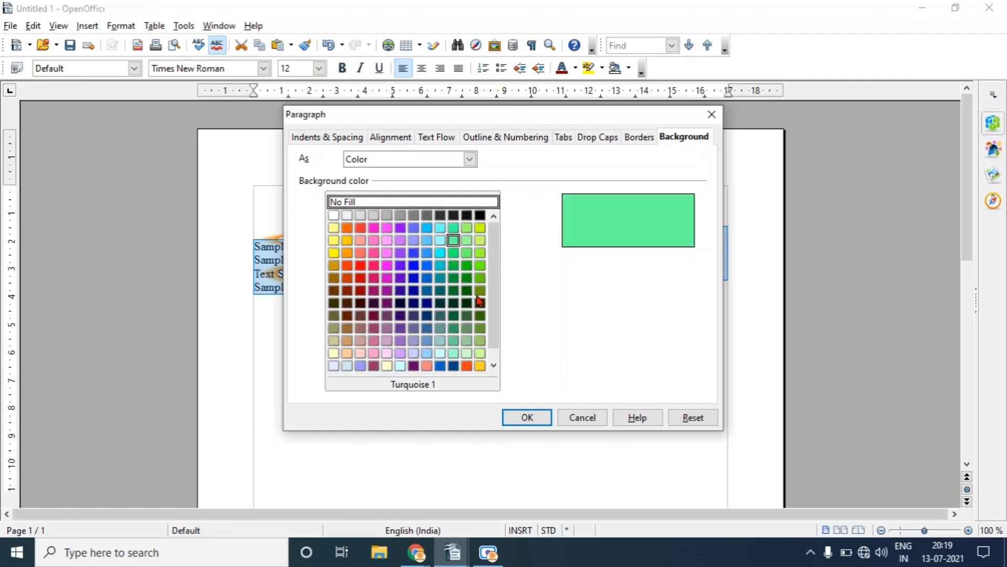
left_click(536, 417)
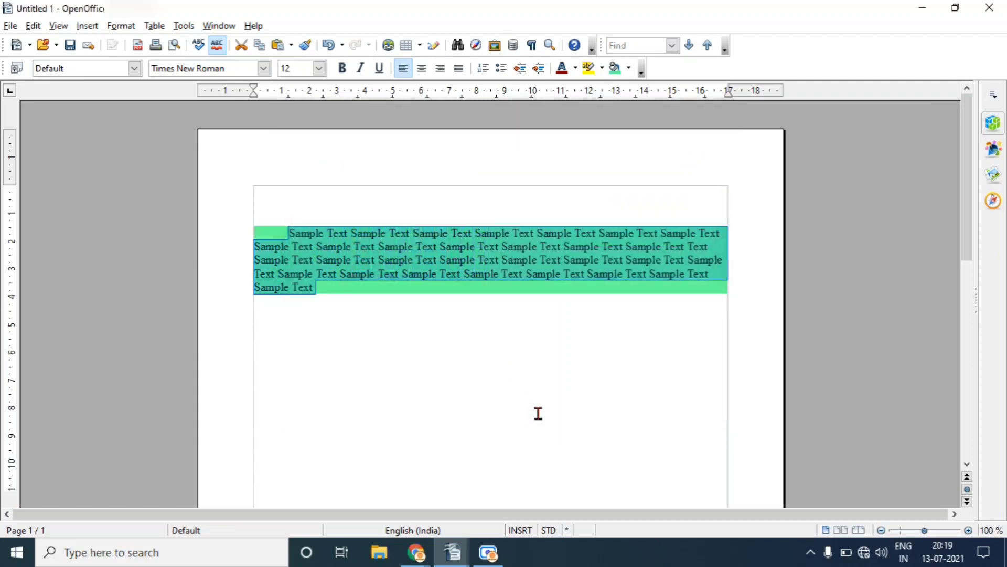
left_click(538, 412)
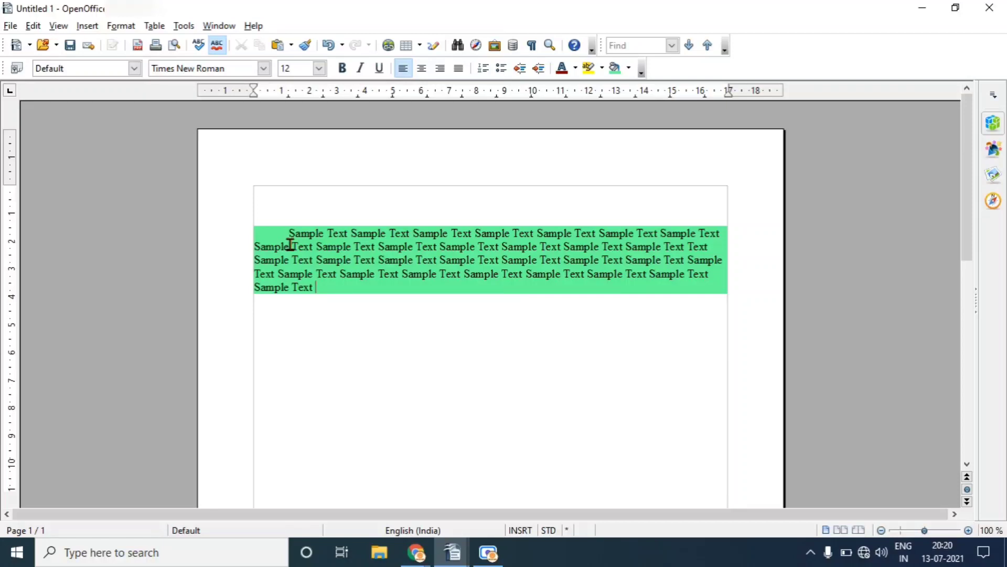
- Select the whole sample text paragraph and choose a box border on all four sides in its paragraph settings
left_click_drag(289, 232, 320, 294)
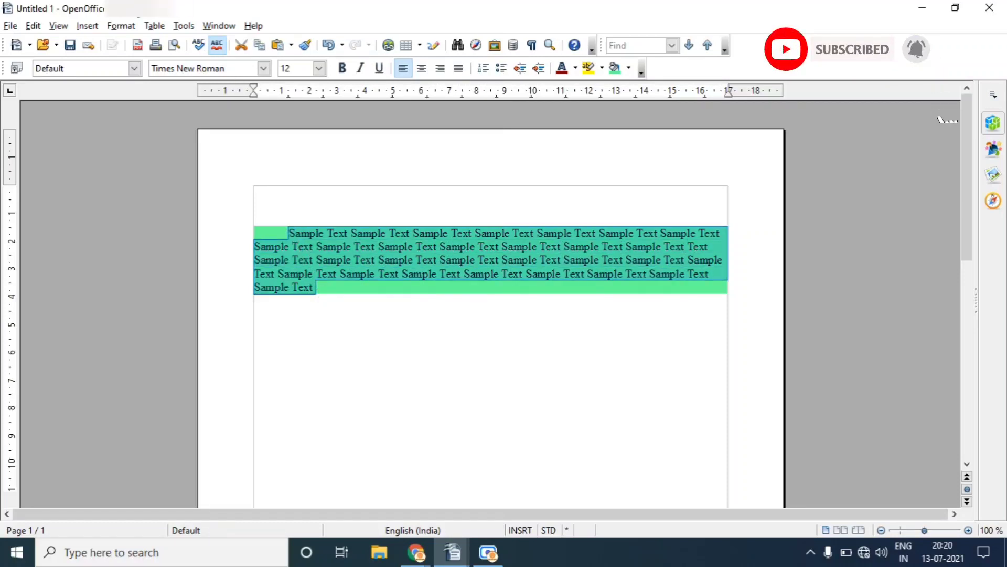
left_click(127, 27)
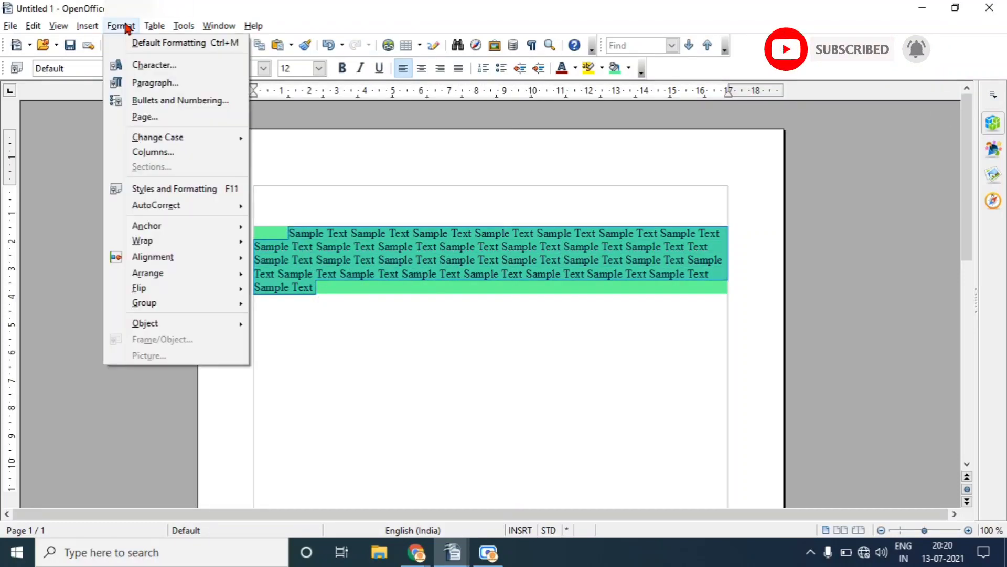
left_click(143, 83)
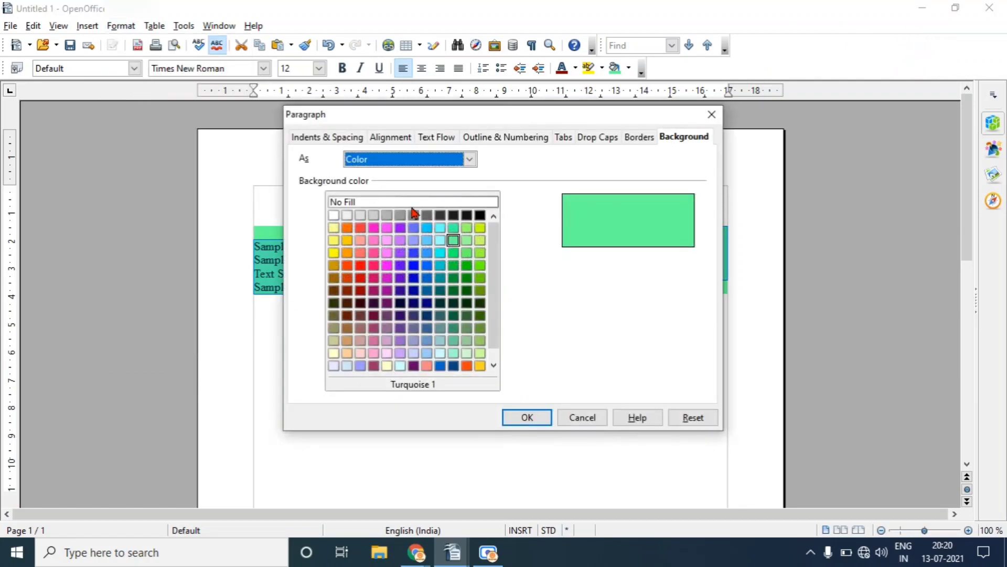
left_click(639, 141)
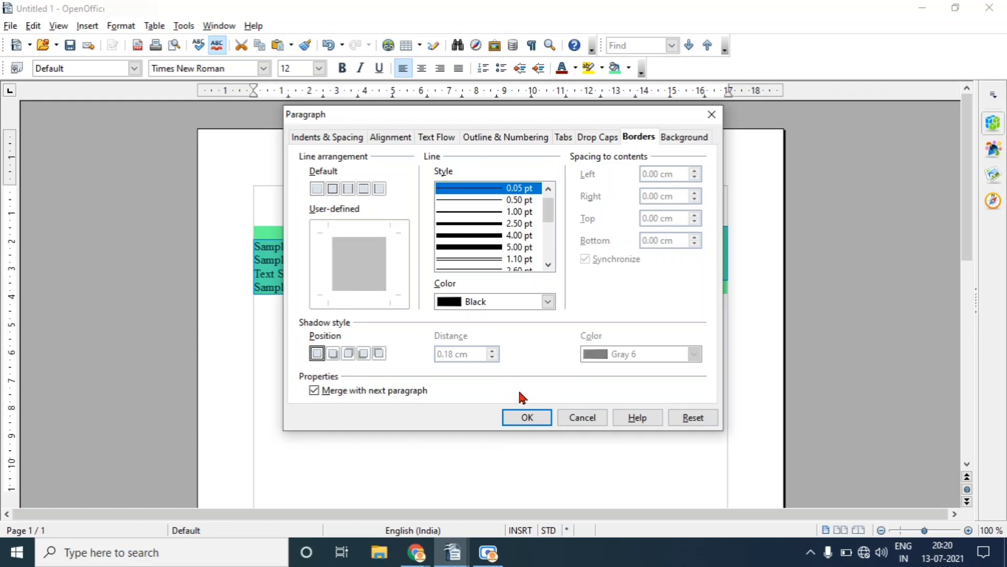
left_click(333, 188)
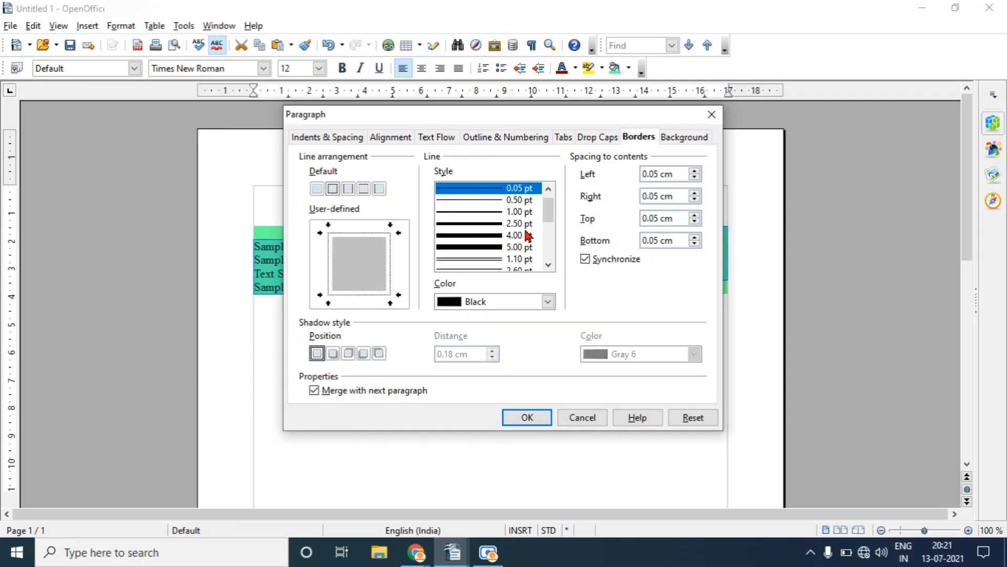
- Set the paragraph border to the 5.00 pt line style in Yellow, apply it and deselect the text
scroll(547, 217, "down", 1)
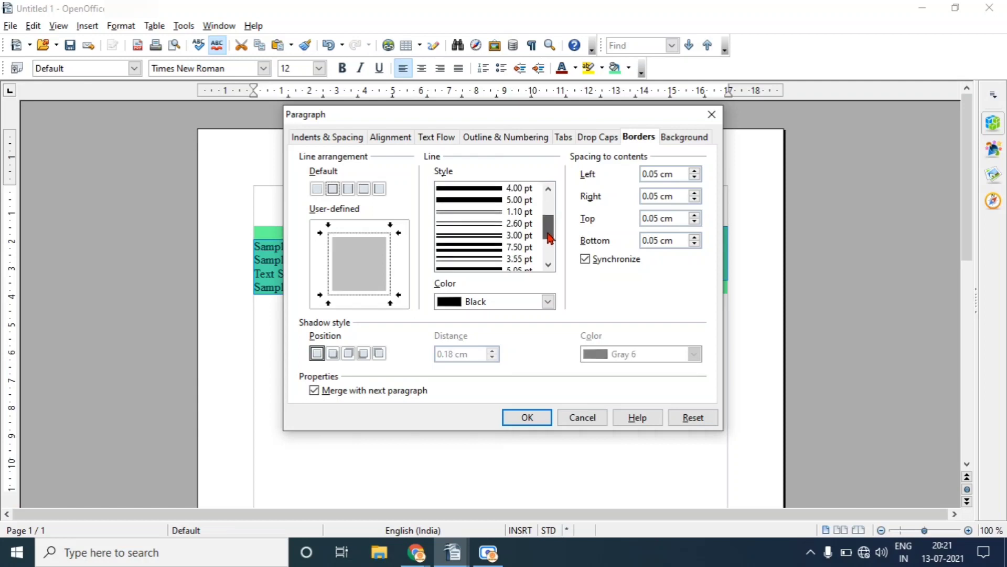
left_click(493, 200)
left_click(547, 301)
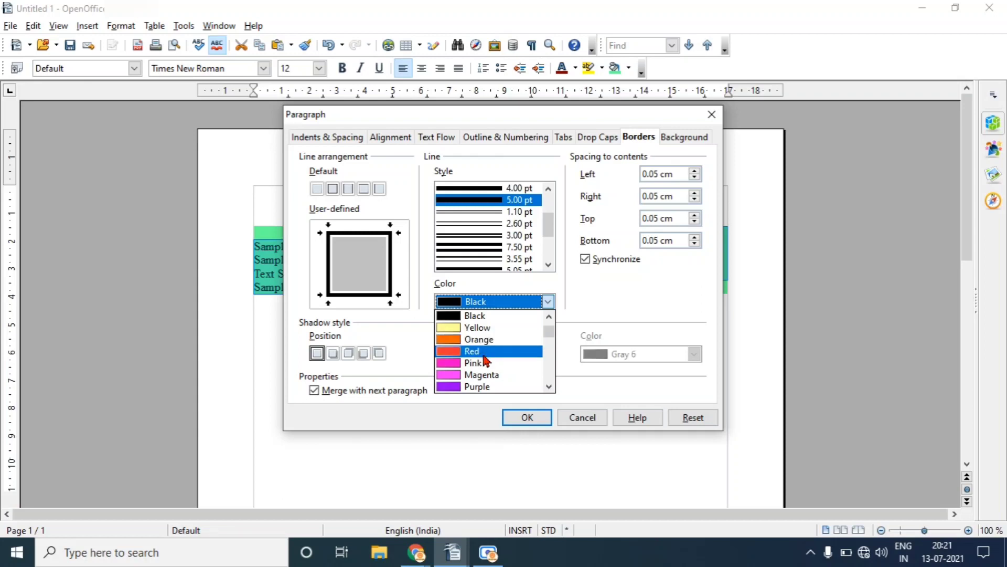
left_click(478, 327)
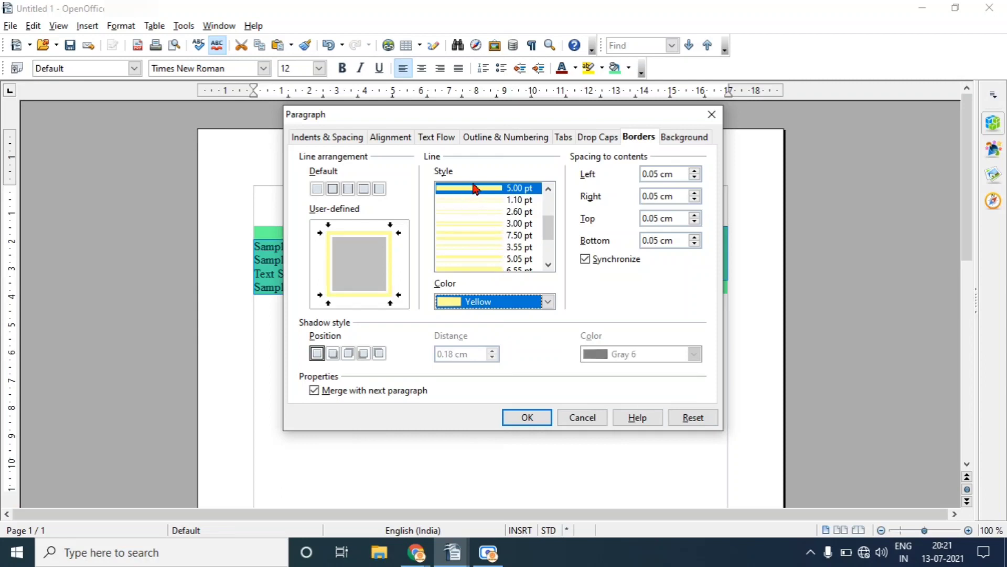
left_click(539, 418)
left_click(537, 416)
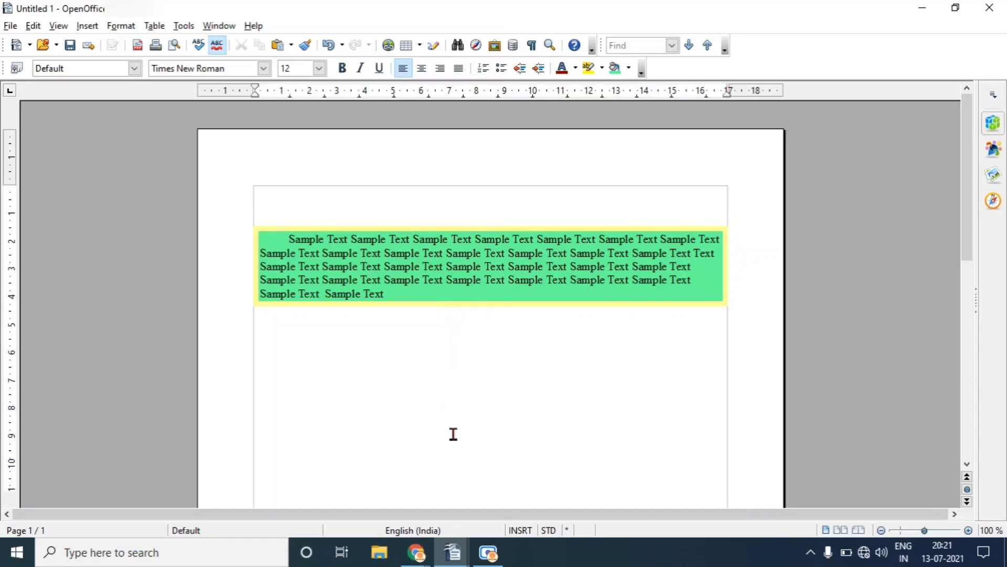
- Bring up the Superscript and Subscript topic in paragraph board.odt, and switch to the Untitled 3 document in LibreOffice Writer
left_click(452, 551)
left_click(373, 495)
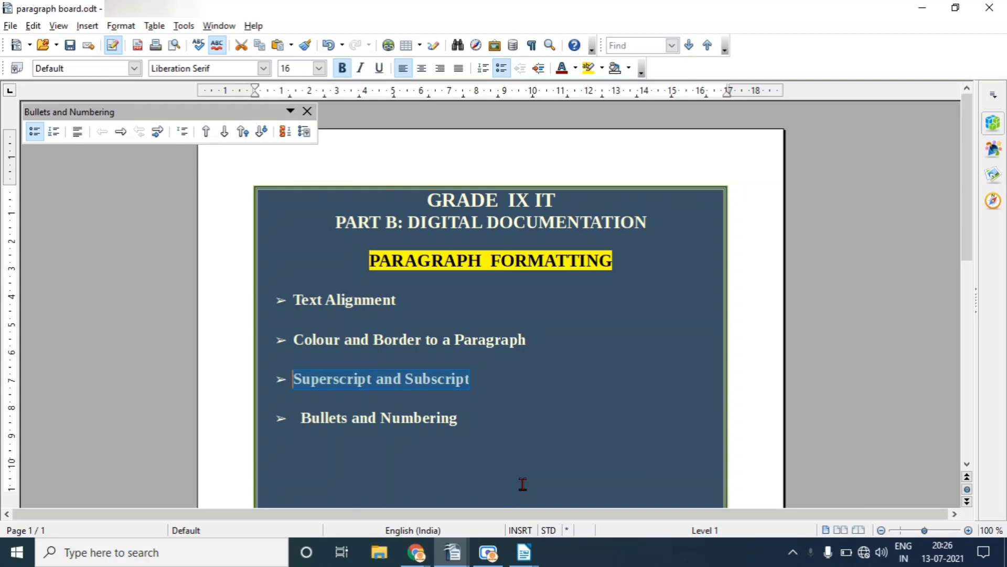
mouse_move(452, 552)
left_click(636, 510)
- Examine the Superscript and Subscript example lines by selecting each one, and select the superscript 2 after the X
left_click_drag(244, 238, 456, 261)
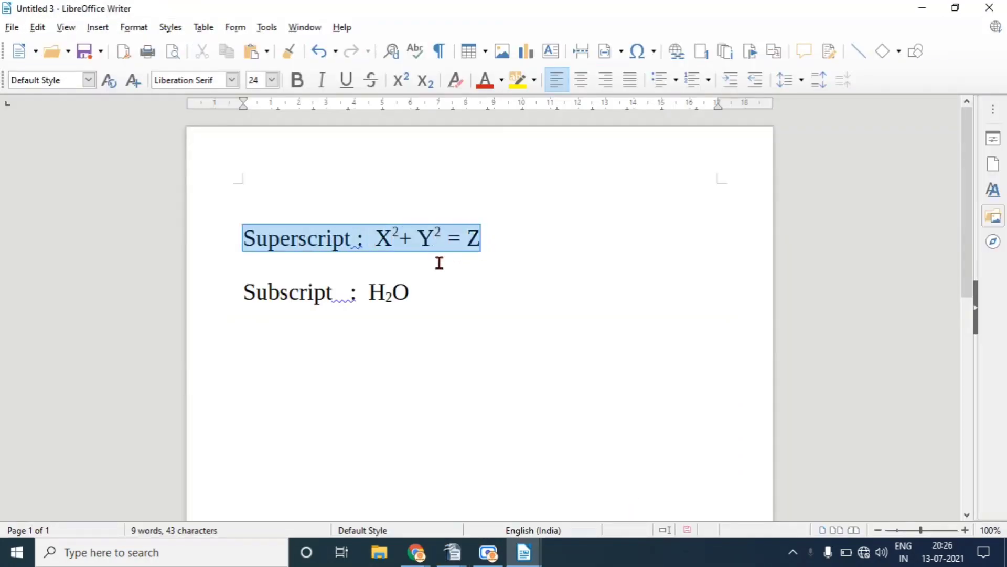
left_click_drag(243, 291, 429, 299)
left_click(458, 325)
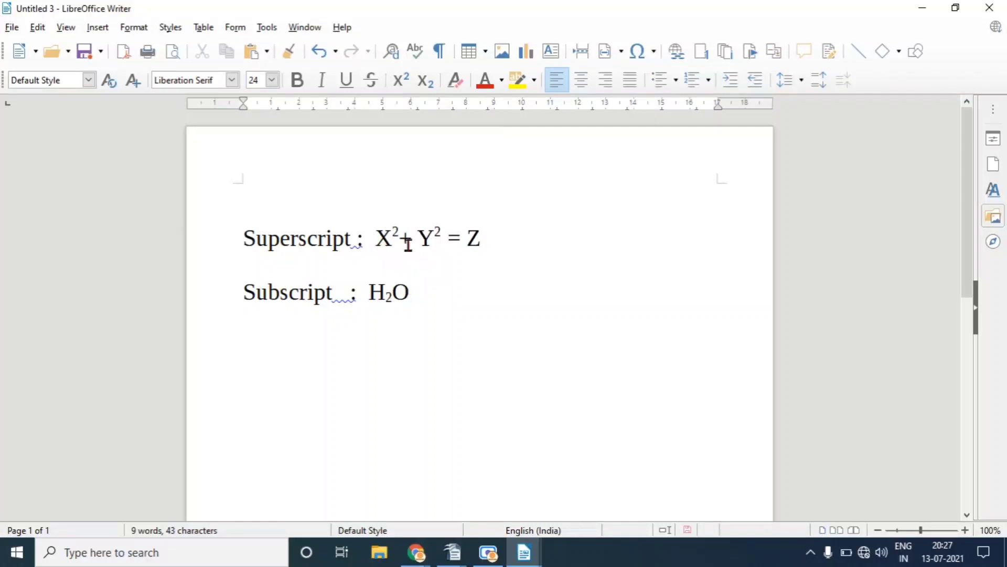
left_click_drag(399, 233, 392, 234)
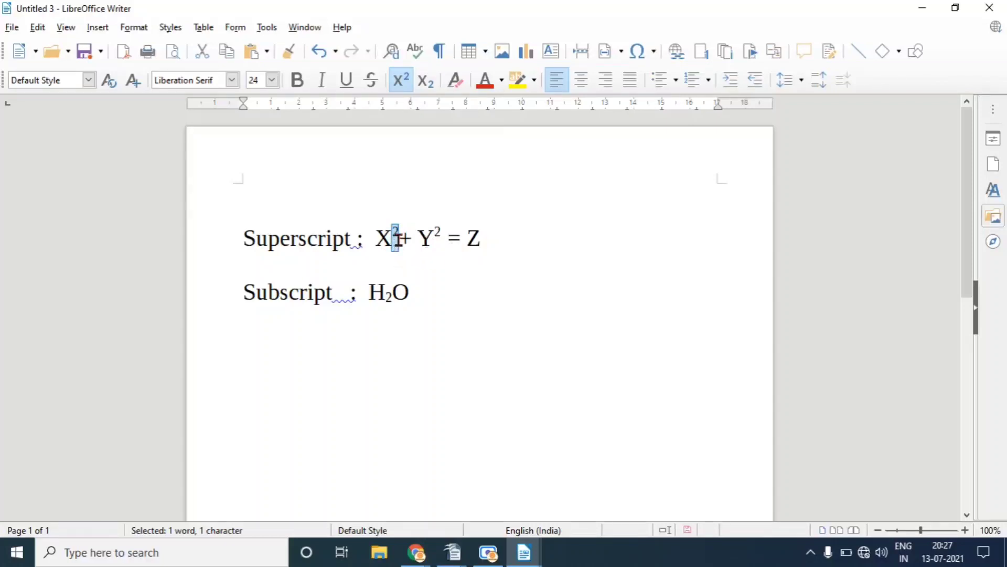
- Below the Subscript example, leave a blank line and enter X followed by a superscript 2
left_click(472, 310)
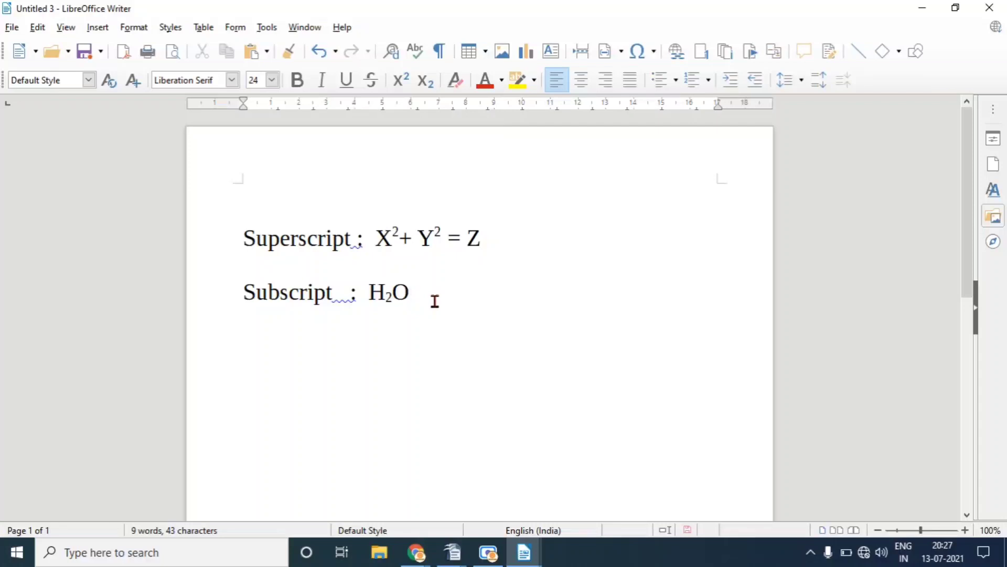
key("Return")
key("Return")
type("X")
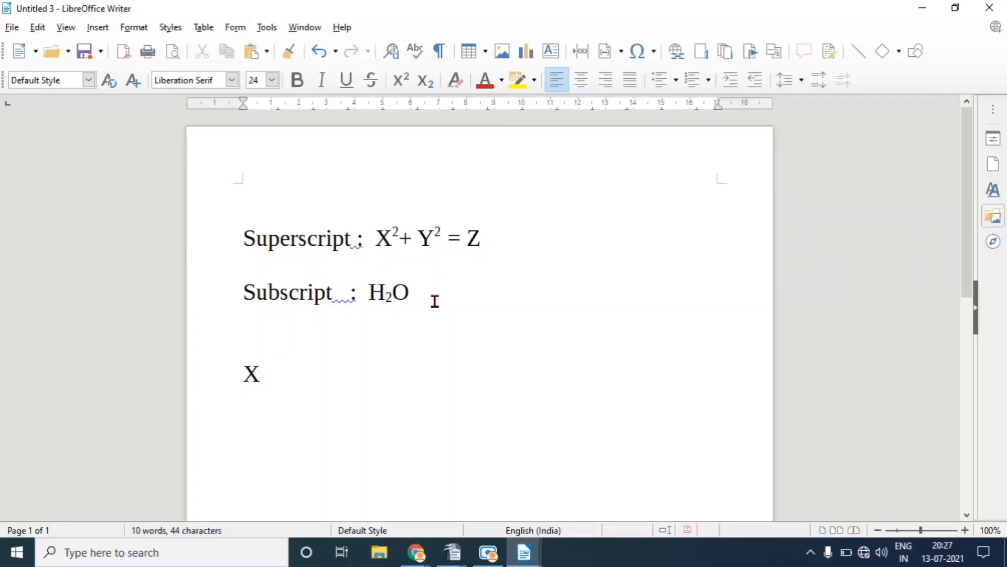
type("2")
key("BackSpace")
left_click(404, 86)
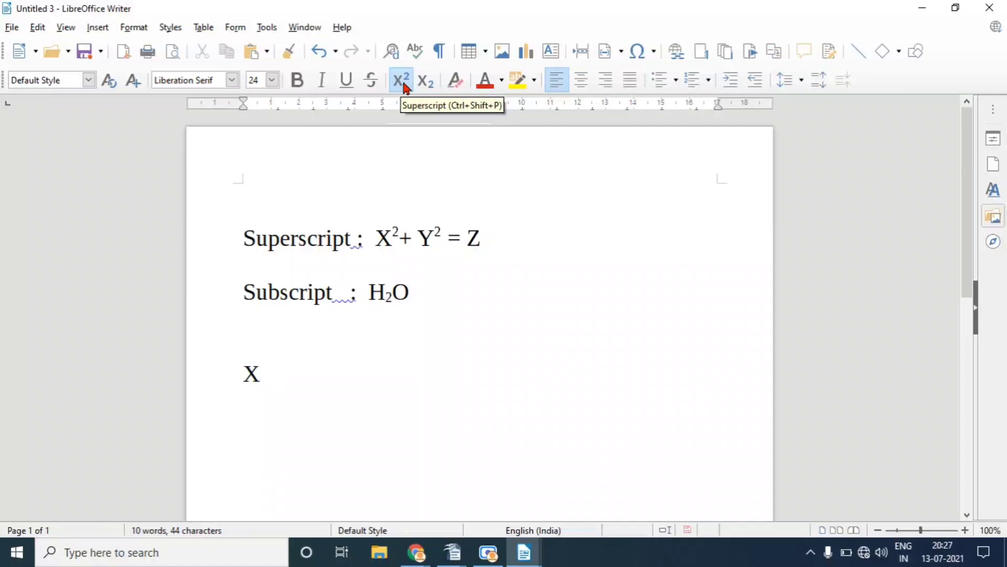
type("2")
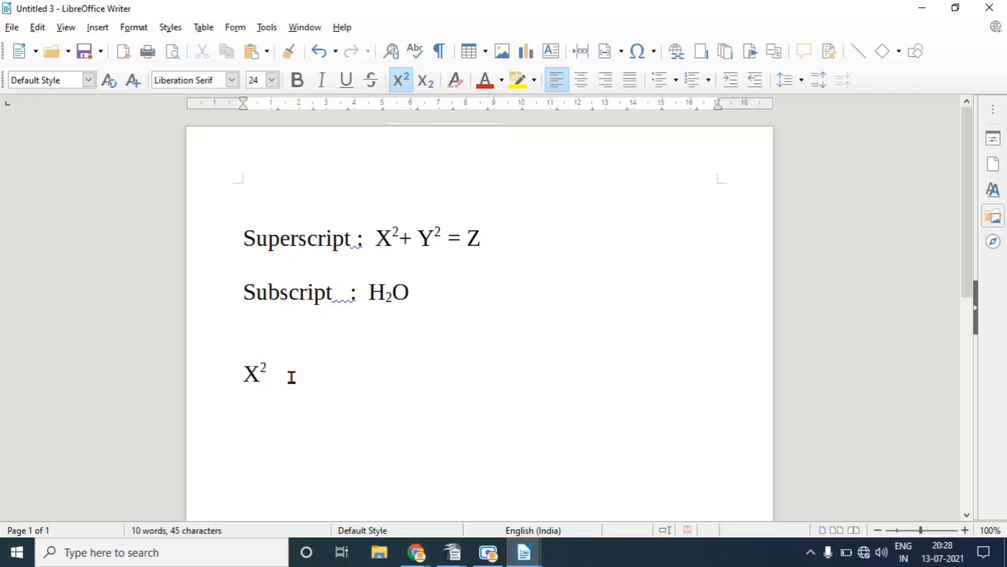
- Try typing ghgjbjj after the superscript 2 with Superscript still on, and erase the trial text
type("ghgjbjj")
key("BackSpace")
key("BackSpace")
key("BackSpace")
key("BackSpace")
key("BackSpace")
key("BackSpace")
key("BackSpace")
- Continue the new formula with +Y in normal text, followed by a superscript 2
left_click(401, 82)
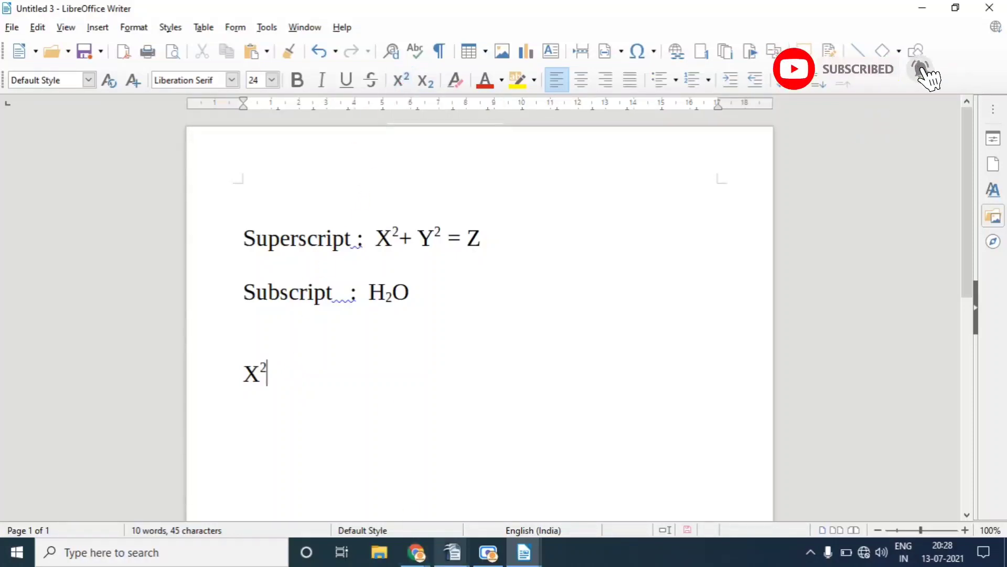
mouse_move(452, 552)
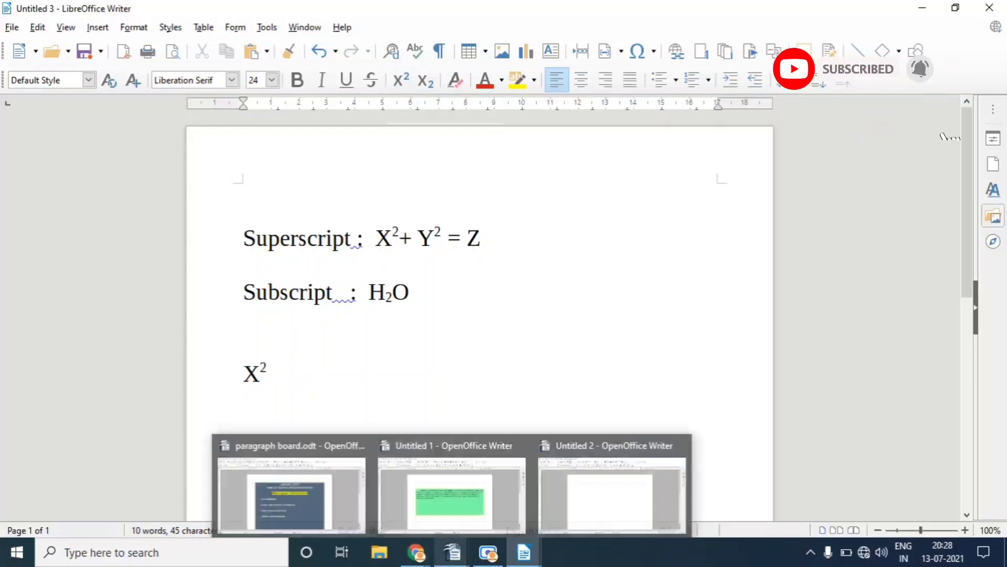
left_click(538, 347)
left_click(285, 373)
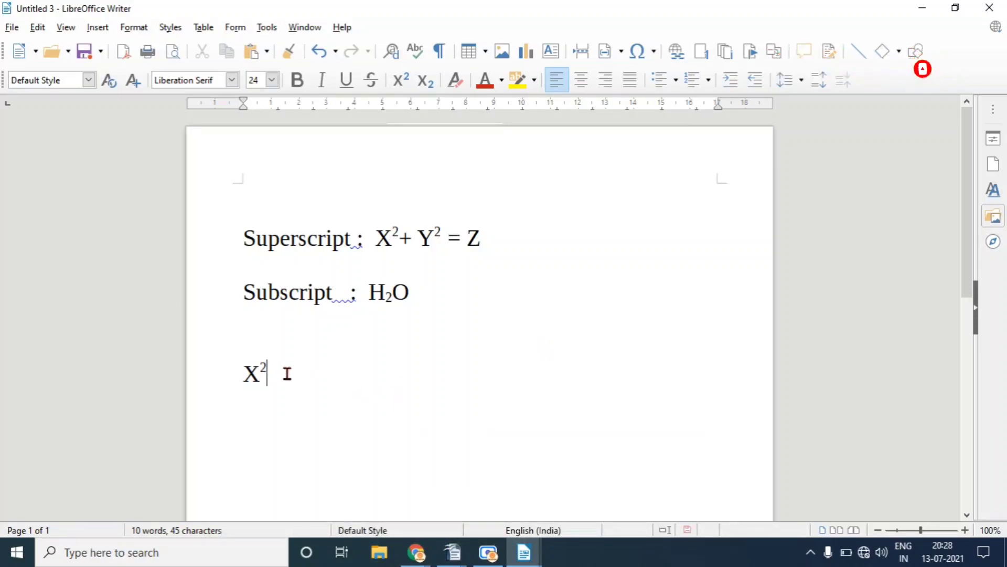
type("+")
key("BackSpace")
left_click(401, 80)
type("+Y")
left_click(401, 81)
type("2")
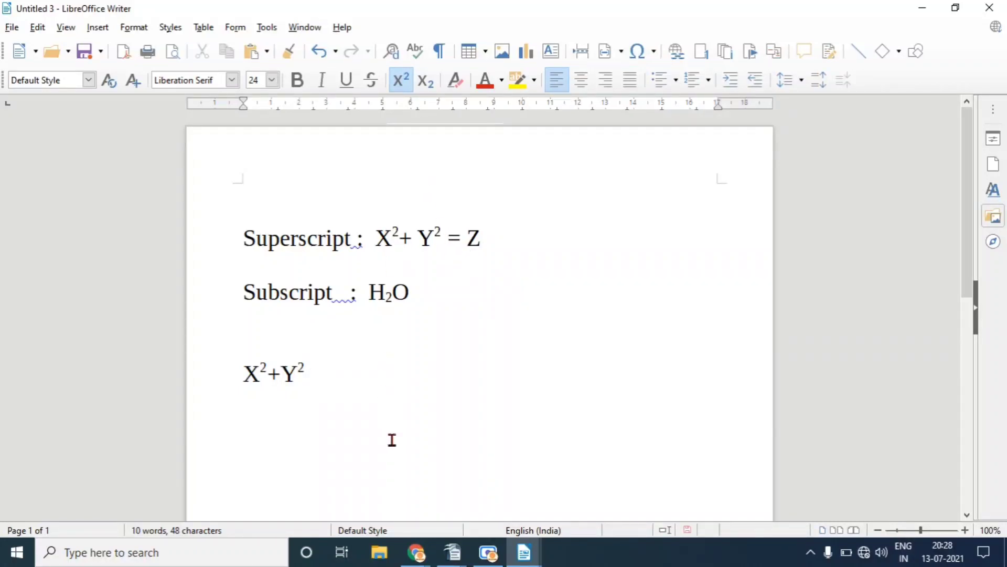
- Turn off Superscript and finish the new formula with =Z in normal text
type("+")
key("BackSpace")
type("=")
key("BackSpace")
left_click(398, 86)
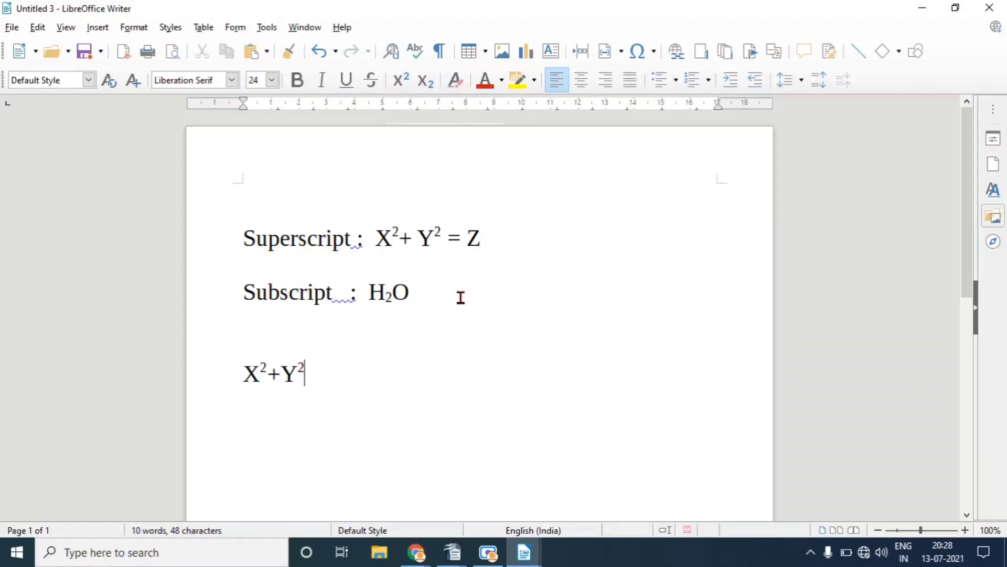
type("=Z")
left_click_drag(356, 374, 229, 366)
left_click(389, 378)
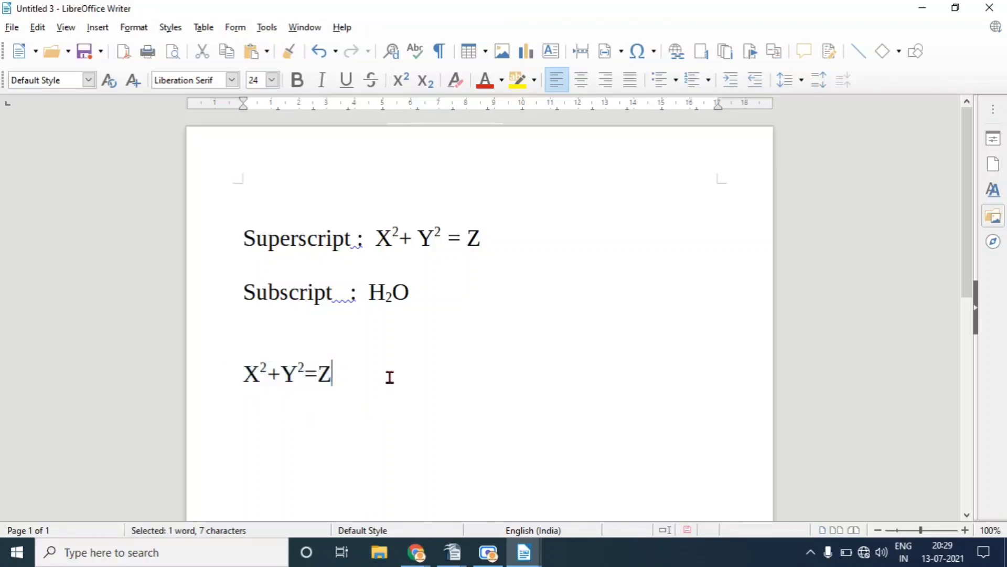
- On a new line below the formula, enter H2O with the 2 as a subscript
key("Return")
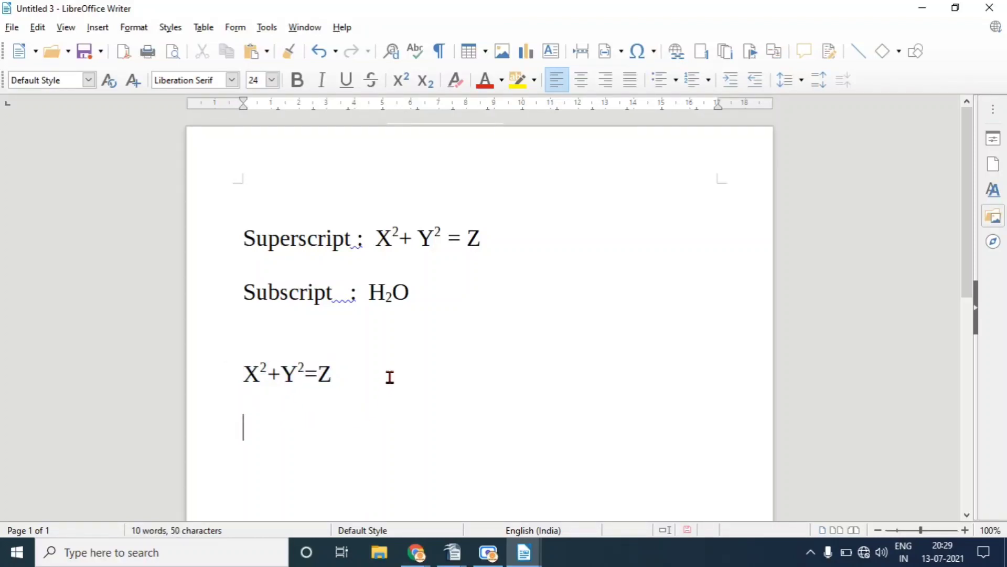
type("H")
left_click(420, 82)
type("2")
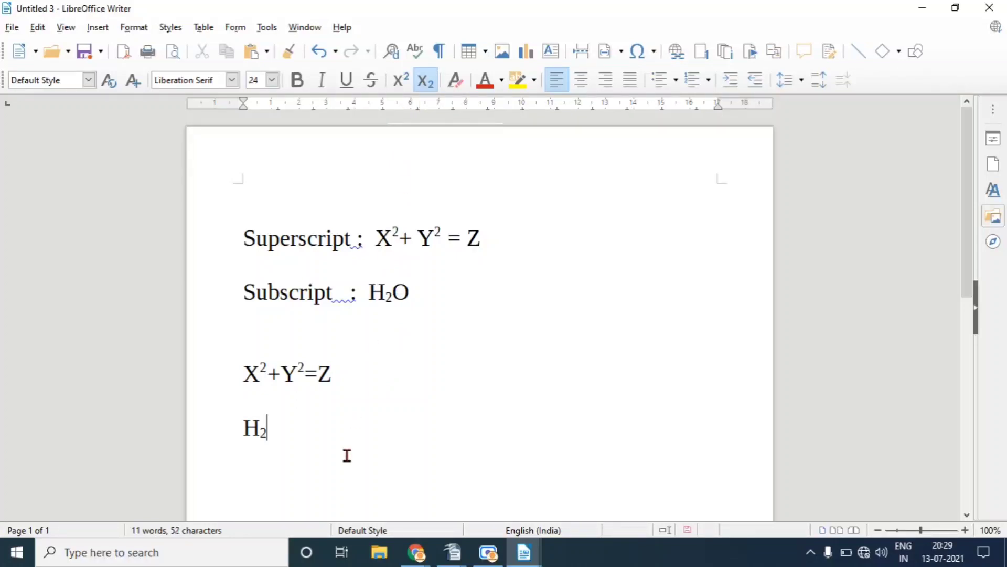
left_click(428, 81)
type("O")
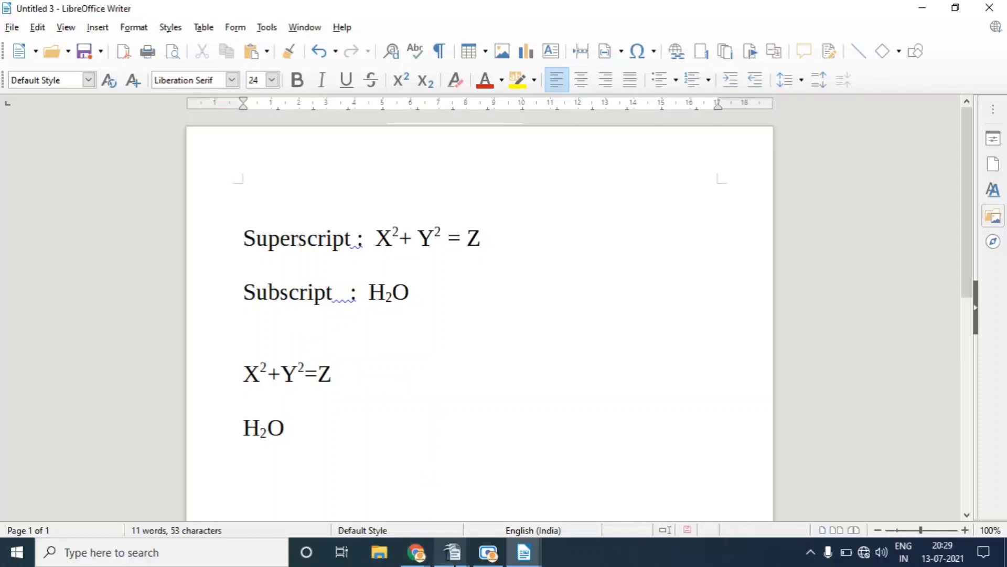
- Bring up the Bullets and Numbering topic in paragraph board.odt, and switch to the Untitled 2 document in LibreOffice Writer
mouse_move(453, 552)
left_click(325, 483)
left_click_drag(471, 419, 295, 417)
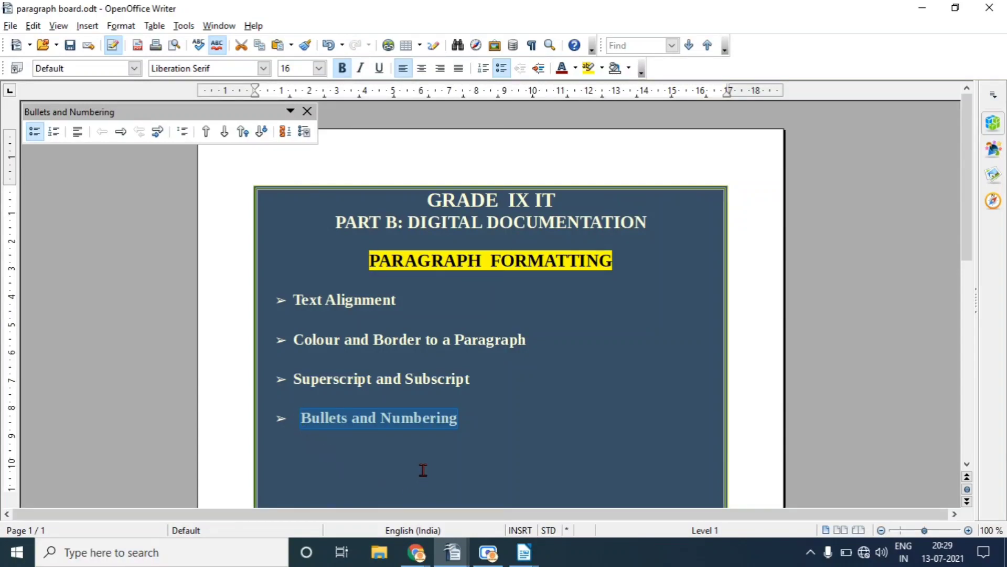
left_click(523, 555)
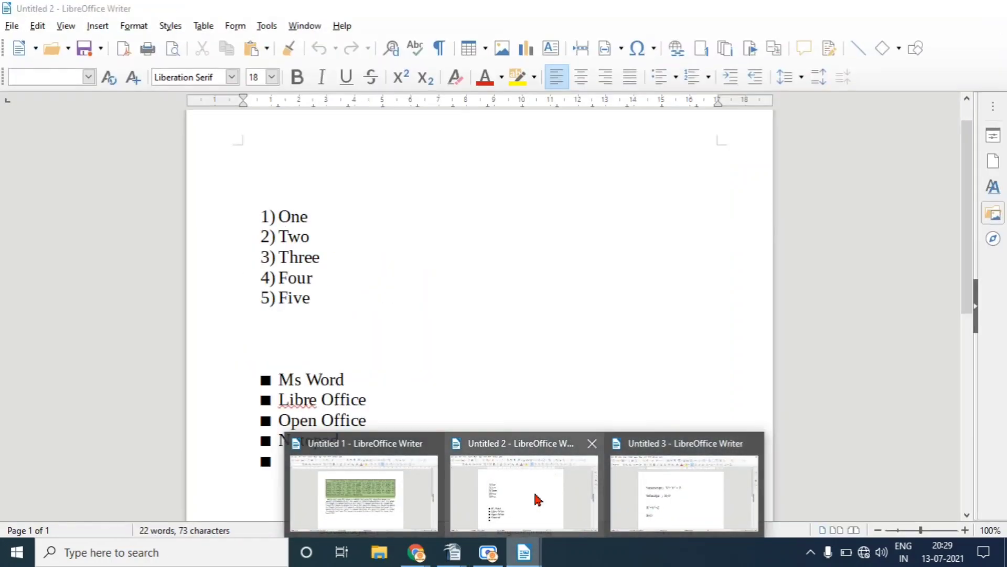
left_click(535, 499)
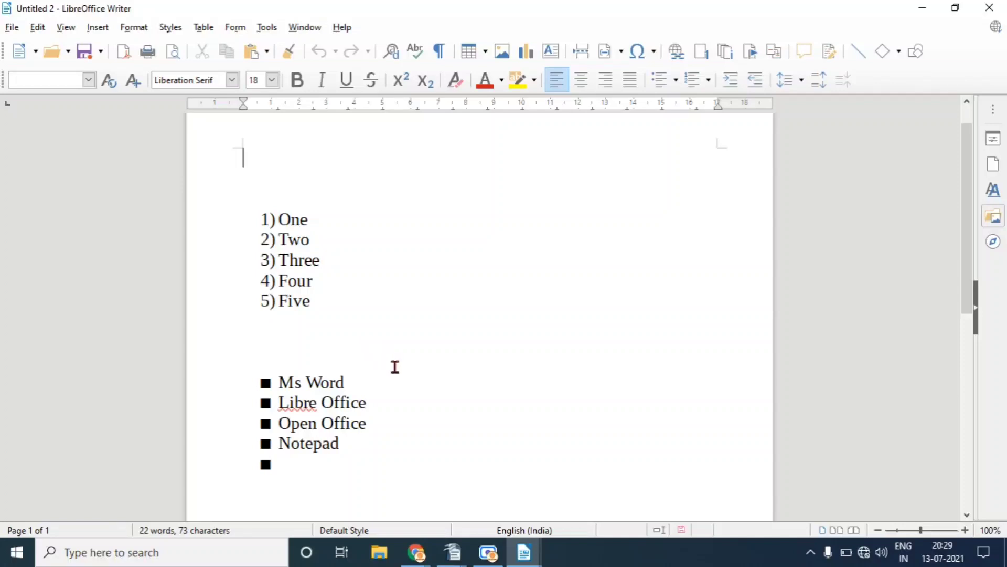
- Remove the empty bullet item below Notepad in the bulleted list
left_click_drag(257, 219, 282, 319)
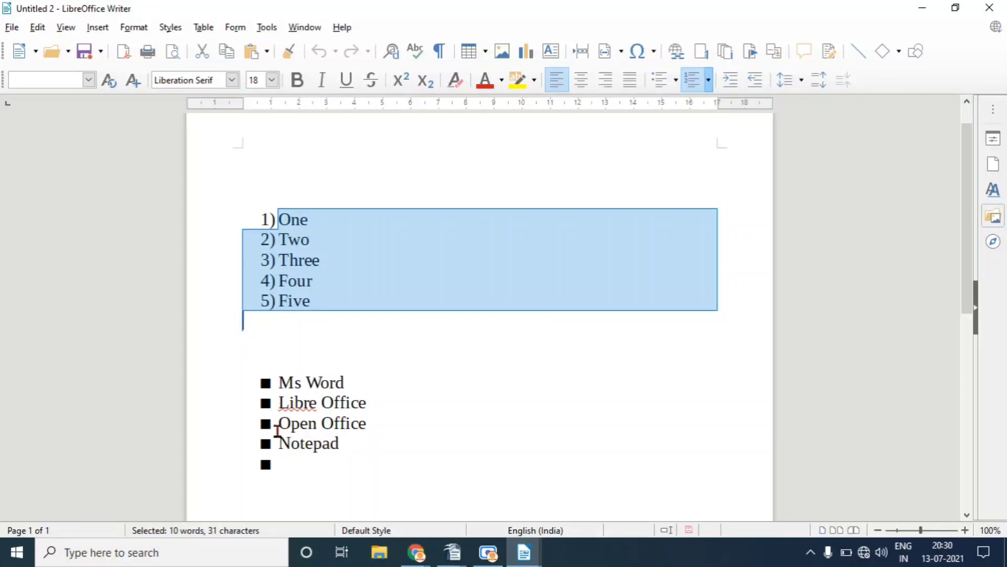
left_click(278, 465)
key("BackSpace")
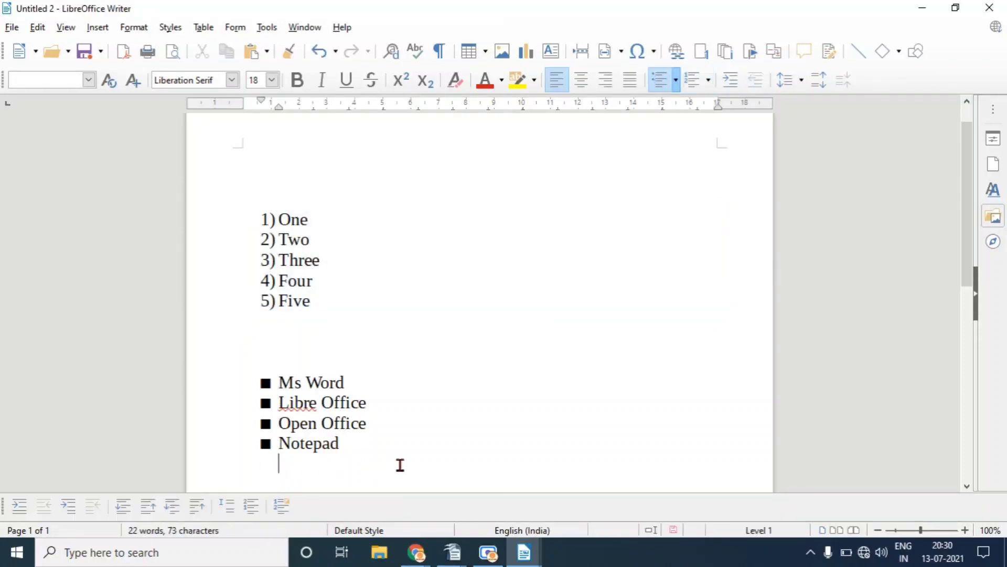
key("BackSpace")
- Examine the available numbering styles and the numbered list from One to Five
left_click(709, 80)
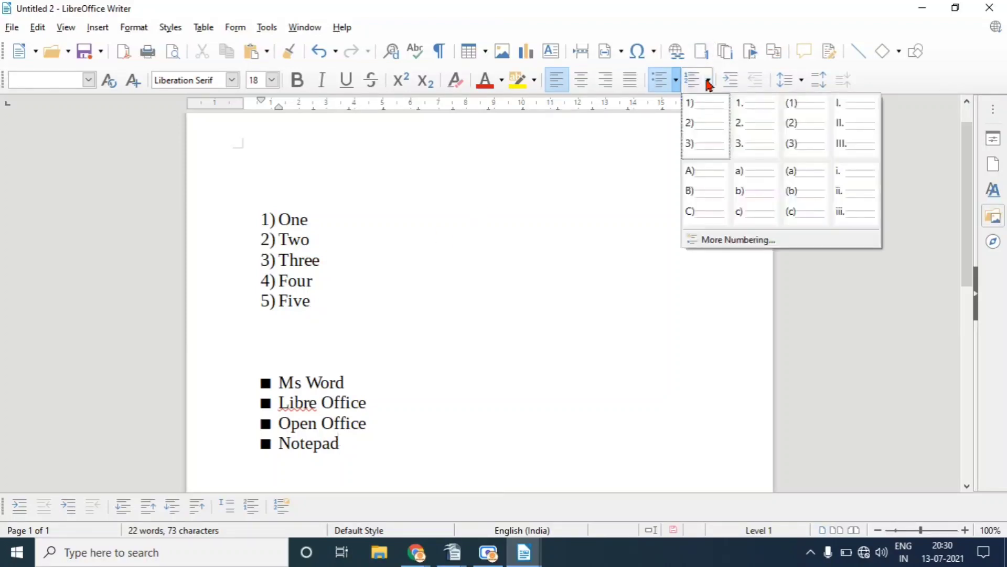
key("Escape")
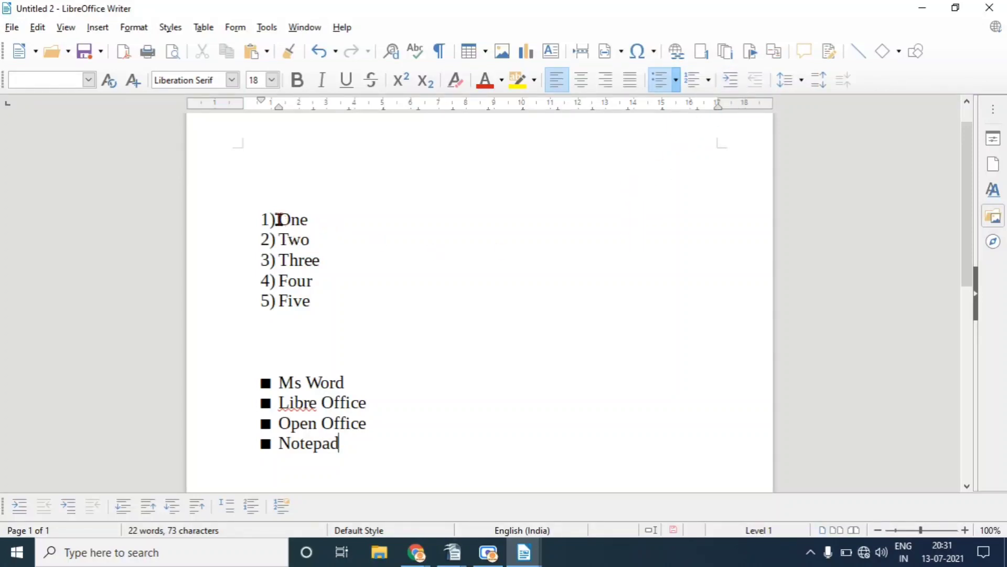
left_click_drag(282, 229, 310, 301)
left_click(388, 323)
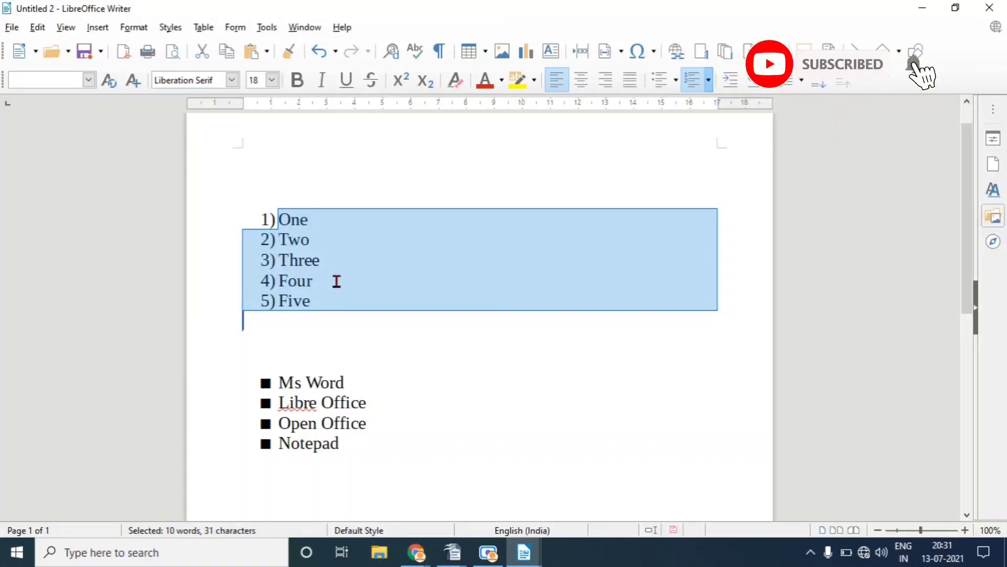
left_click(335, 279)
left_click_drag(254, 213, 304, 259)
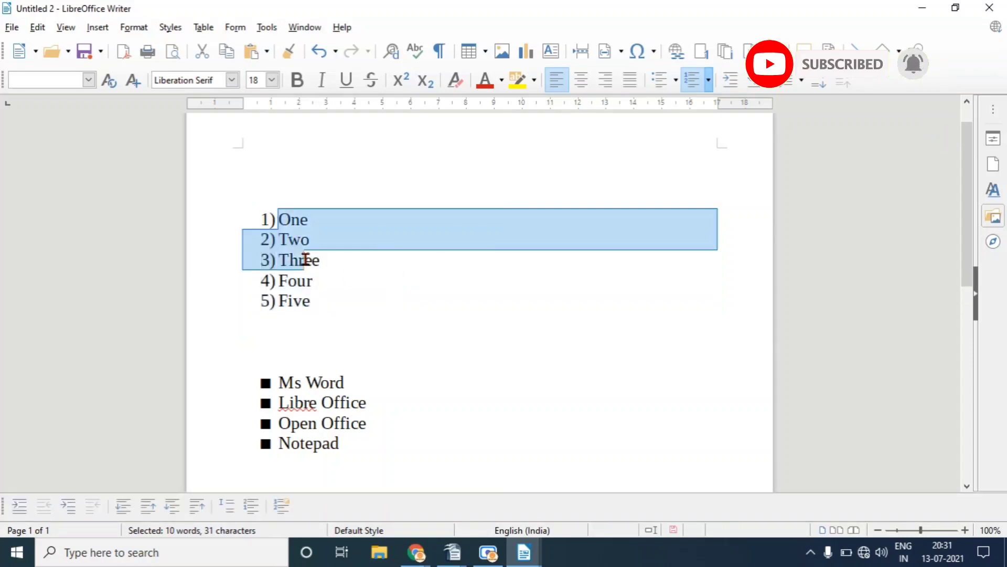
left_click(380, 281)
left_click_drag(277, 216, 337, 308)
left_click(337, 308)
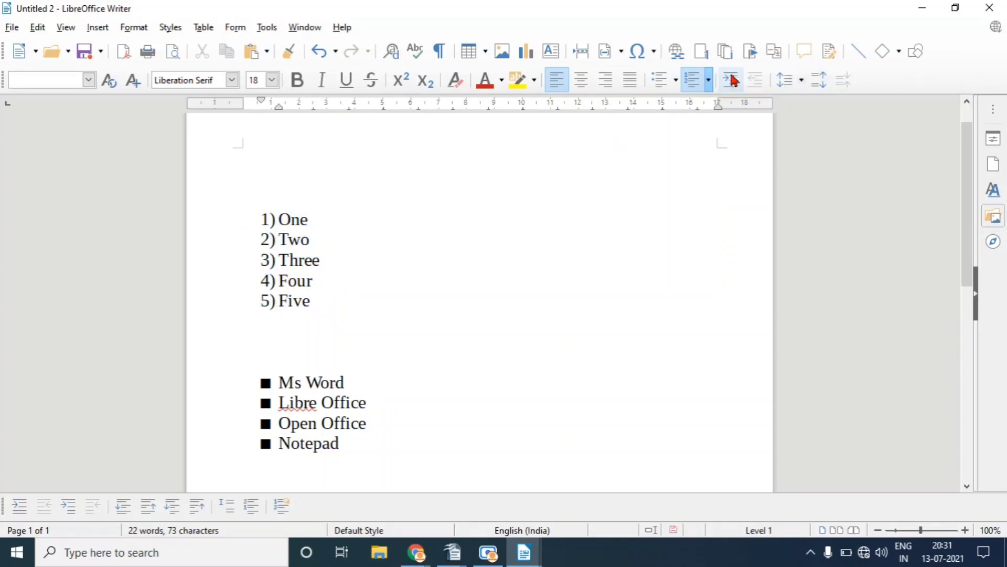
- Remove the numbering from the list items One to Five
left_click(699, 81)
left_click_drag(257, 222, 294, 296)
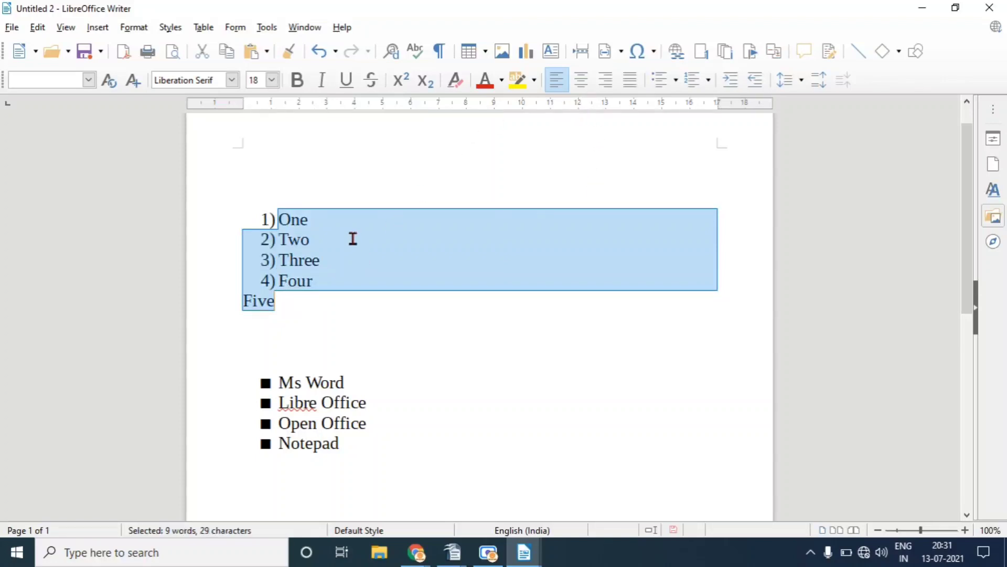
left_click(281, 280)
key("BackSpace")
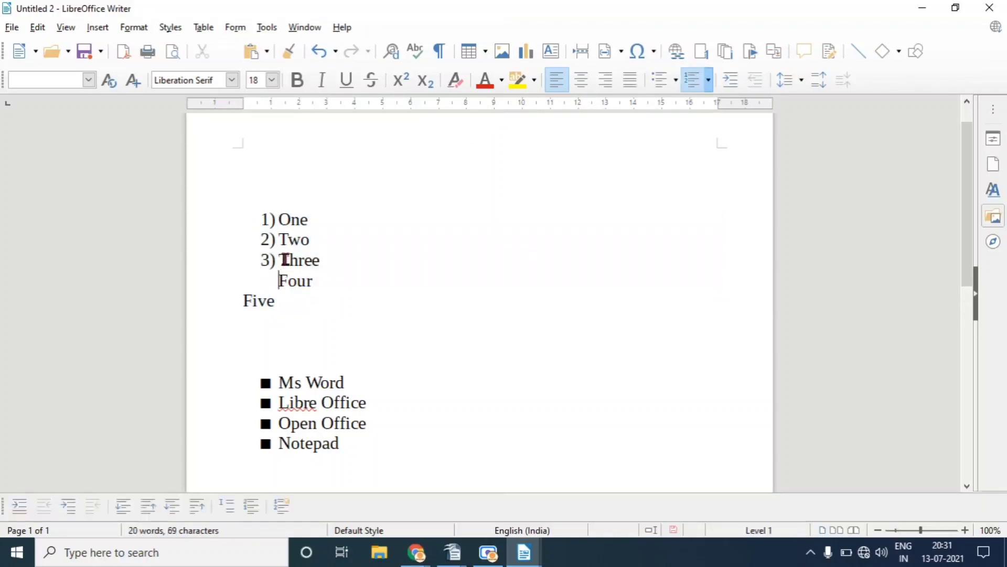
key("BackSpace")
left_click(279, 240)
key("BackSpace")
left_click(275, 219)
key("BackSpace")
left_click(274, 260)
key("BackSpace")
- Place Four on its own unnumbered line below Three, and indent Five to line up with the other items
left_click(324, 261)
key("BackSpace")
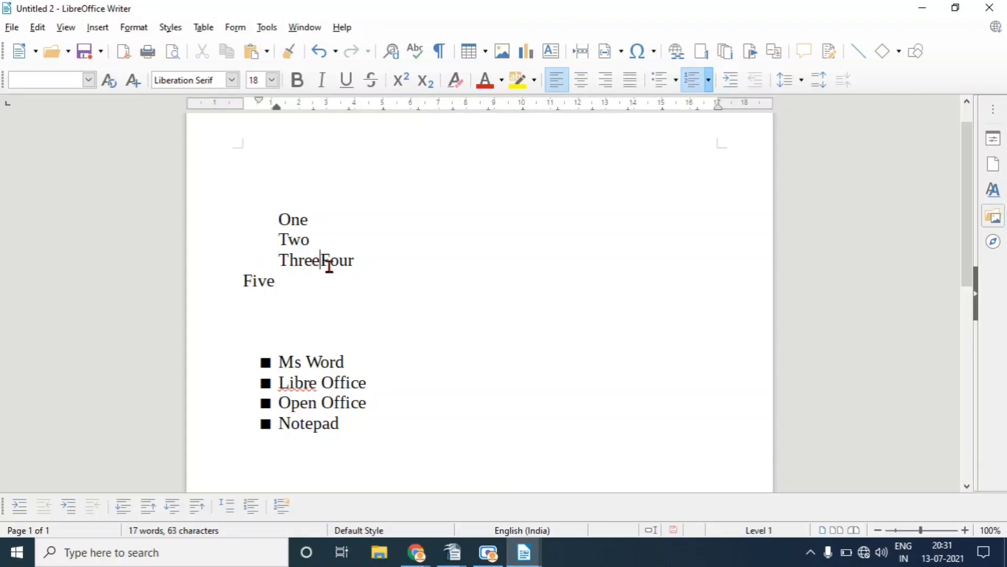
key("Return")
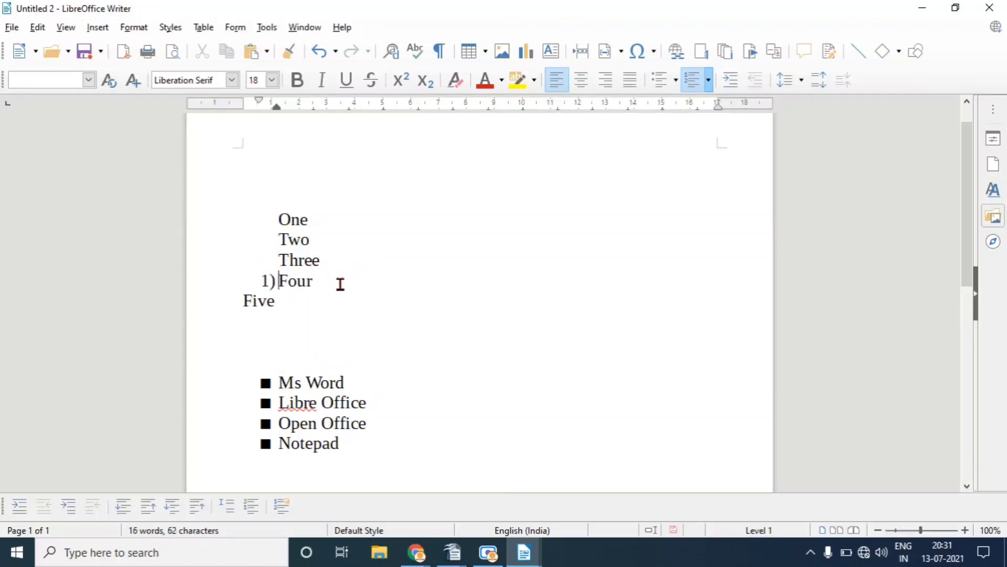
key("BackSpace")
left_click(243, 300)
key("Tab")
left_click(367, 333)
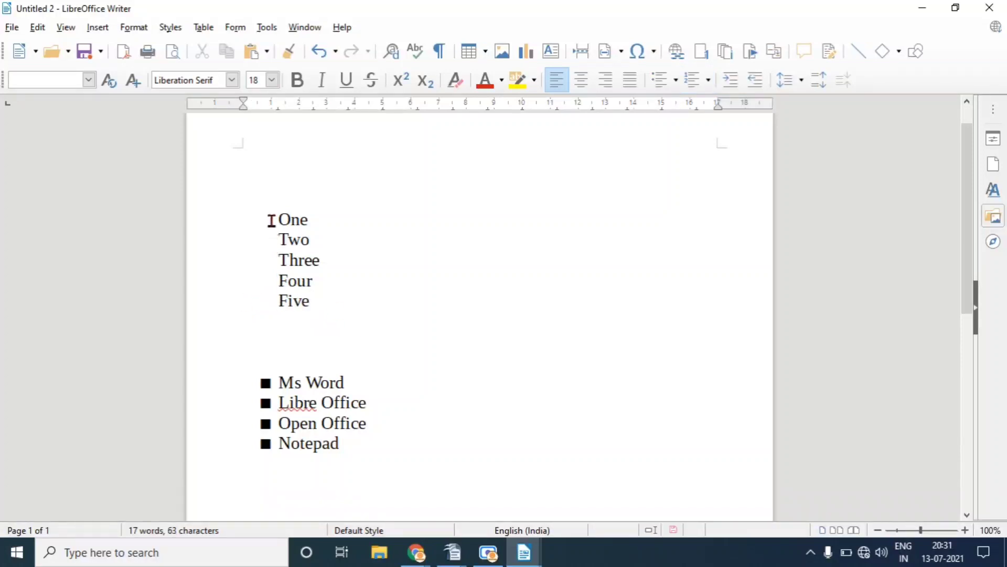
- Select the items One to Five and try arrowhead bullets, followed by cross bullets, on them
left_click_drag(278, 220, 310, 301)
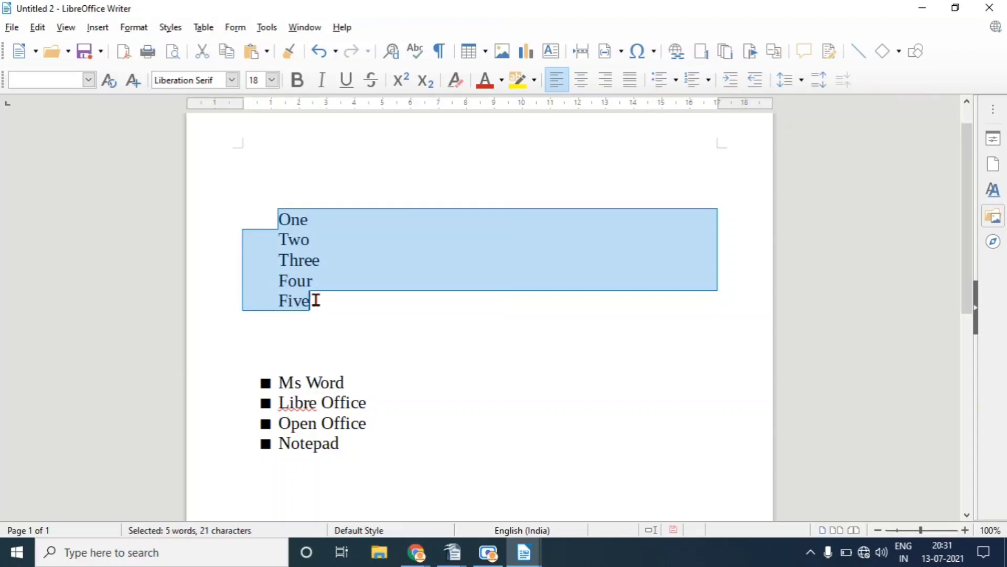
left_click(676, 82)
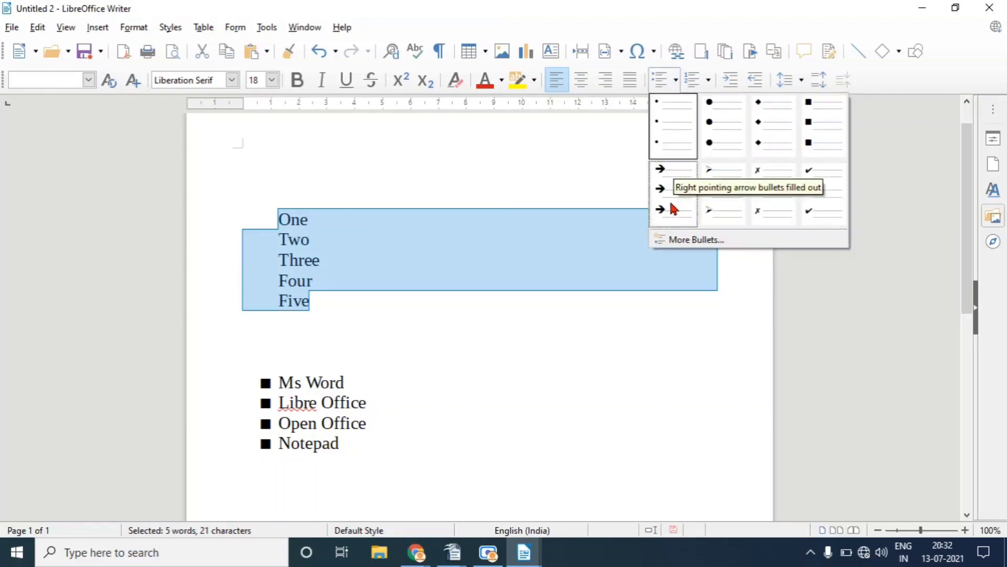
left_click(712, 210)
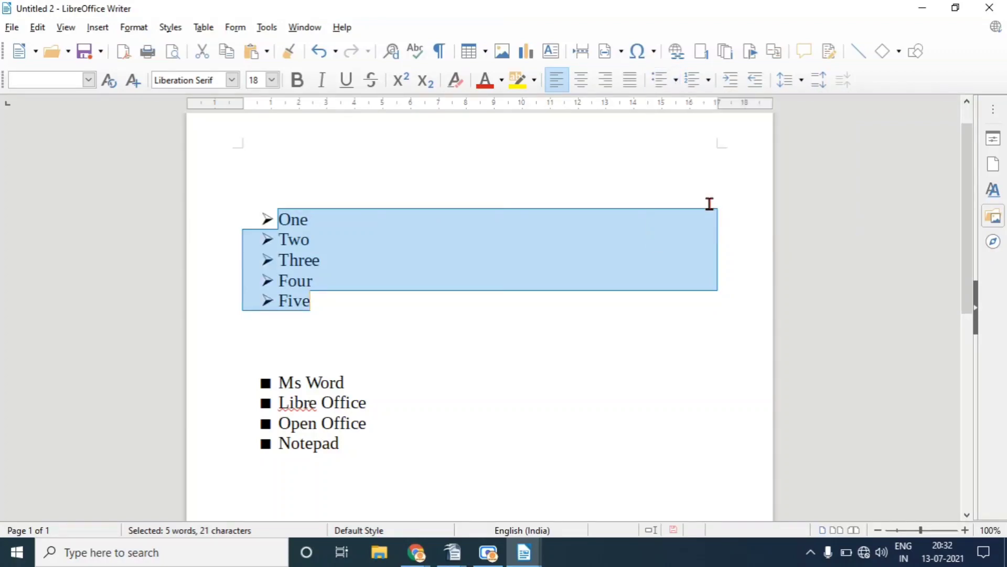
left_click(677, 82)
left_click(756, 190)
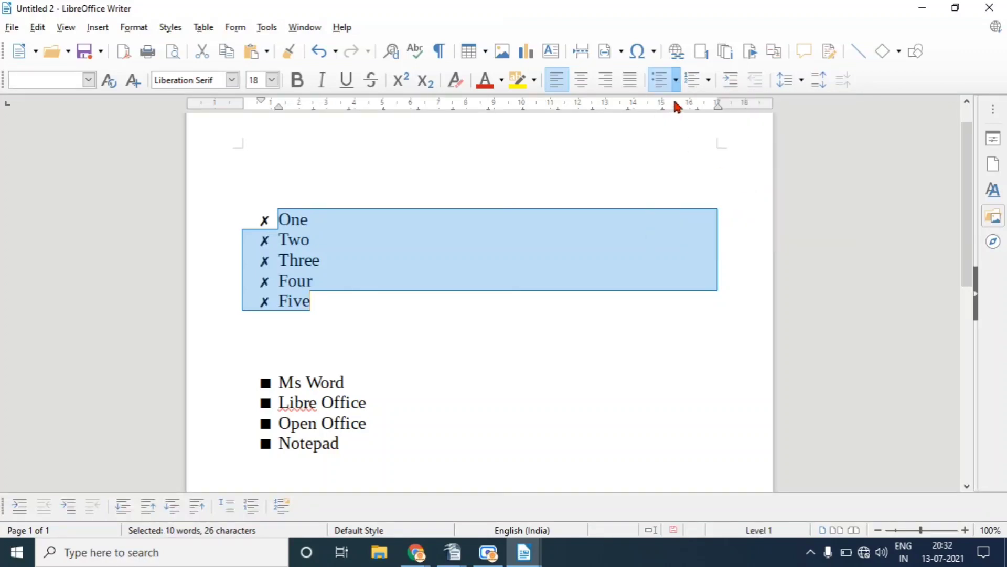
- Clear the cross bullets from the selected items One to Five and apply solid diamond bullets
left_click(671, 82)
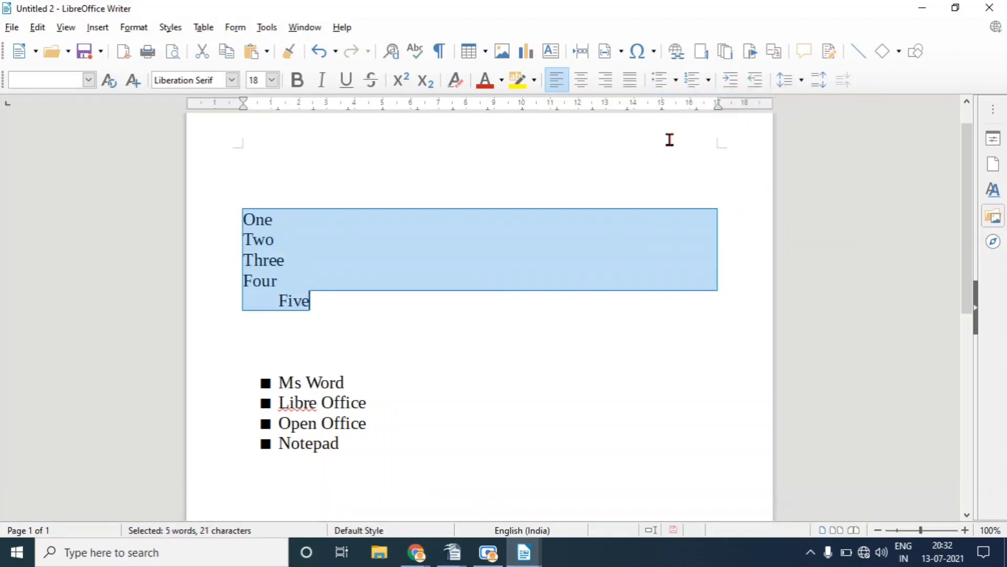
left_click(677, 80)
left_click(789, 124)
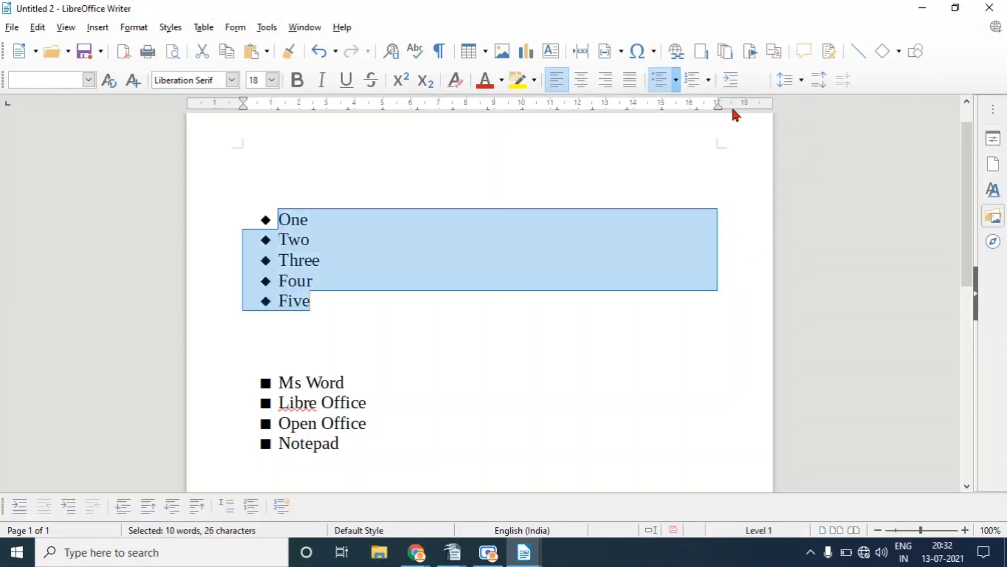
- Number the selected items One to Five in the 1. 2. 3. style, followed by the 1) 2) 3) style
left_click(708, 82)
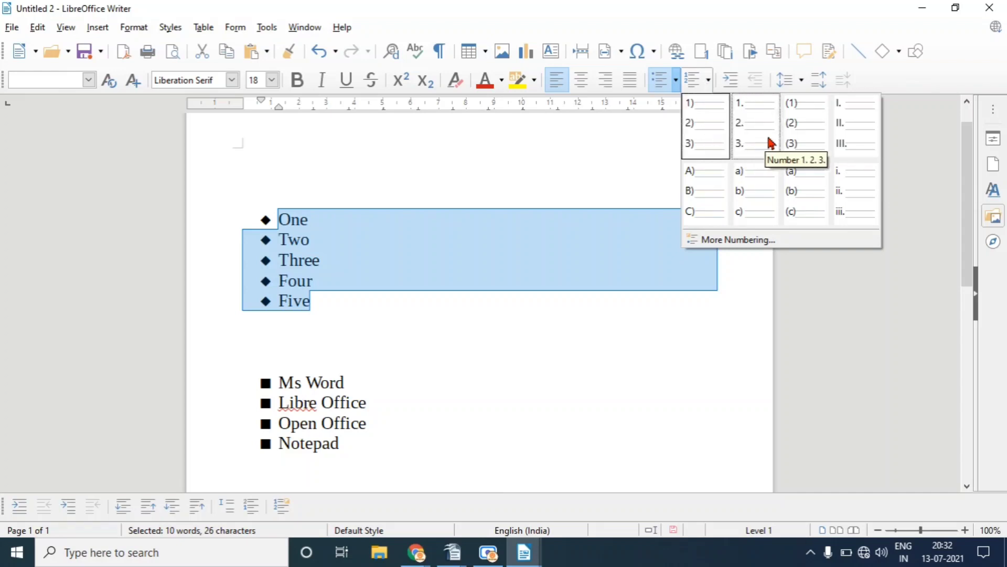
left_click(742, 146)
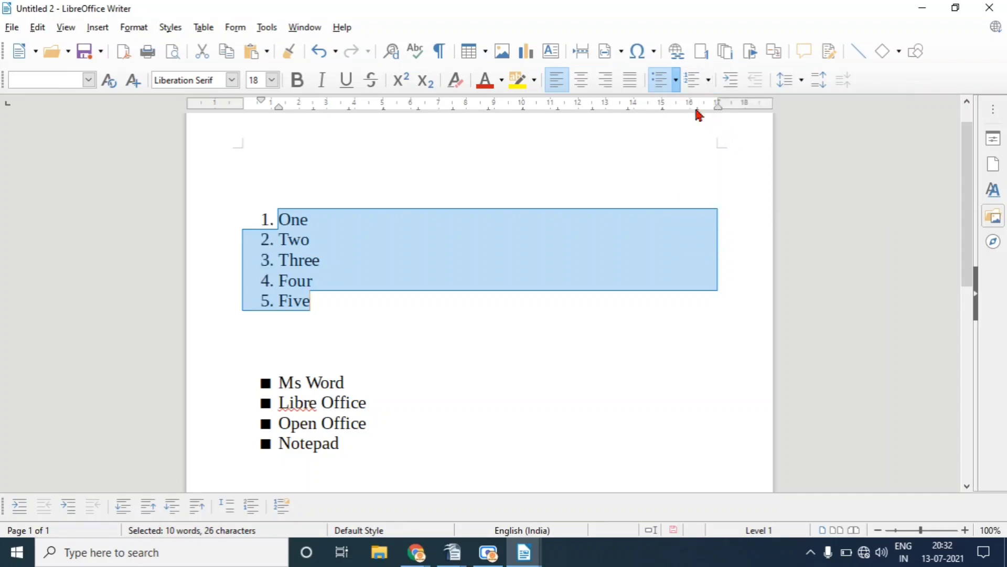
left_click(711, 86)
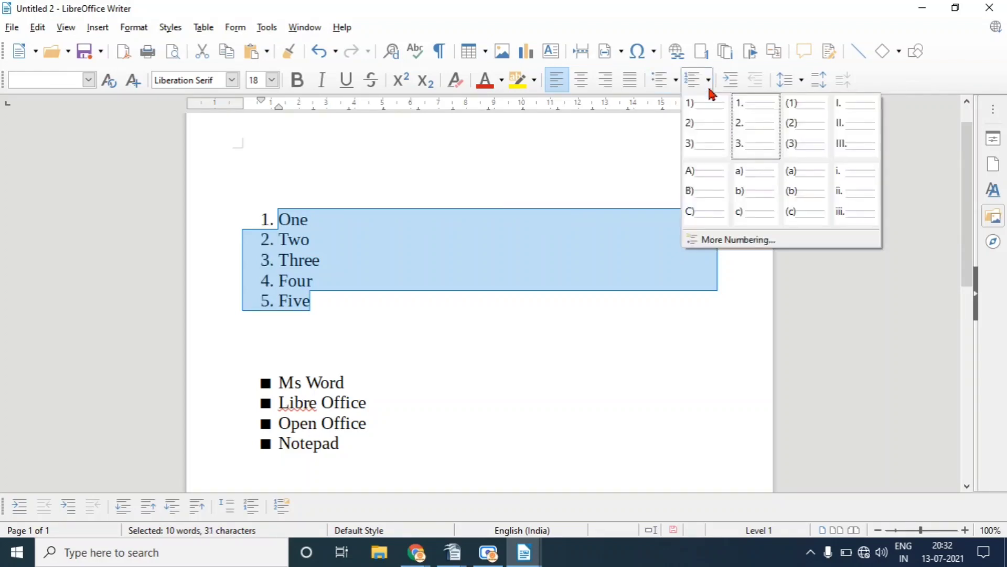
left_click(706, 140)
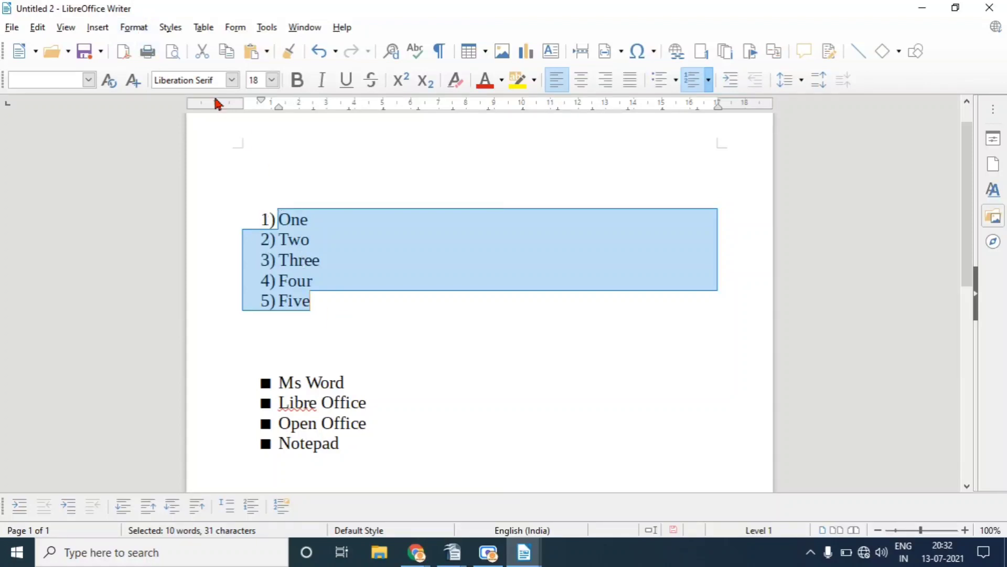
- Apply arrowhead bullets to the selected items One to Five through the Bullets and Numbering dialog
left_click(134, 29)
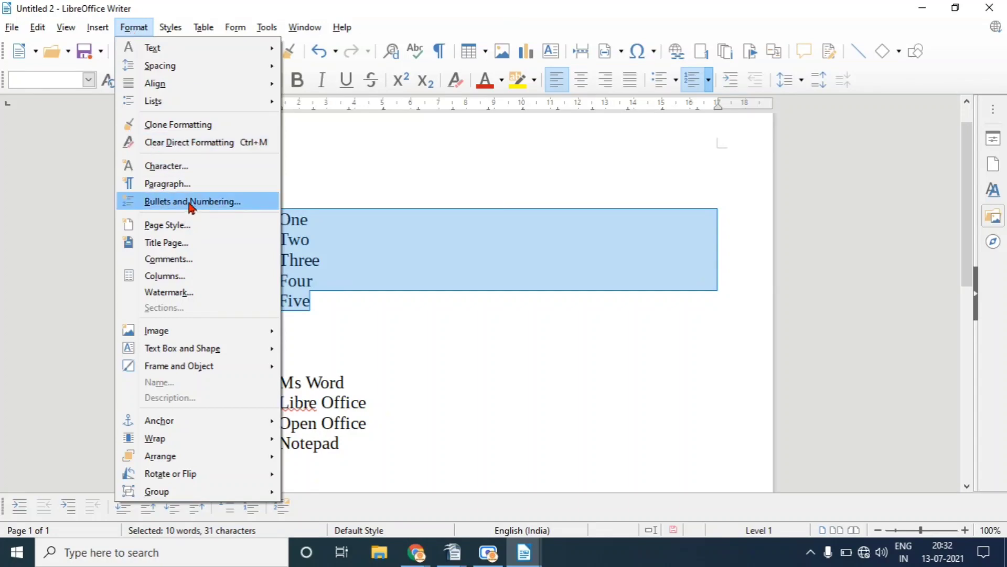
key("Escape")
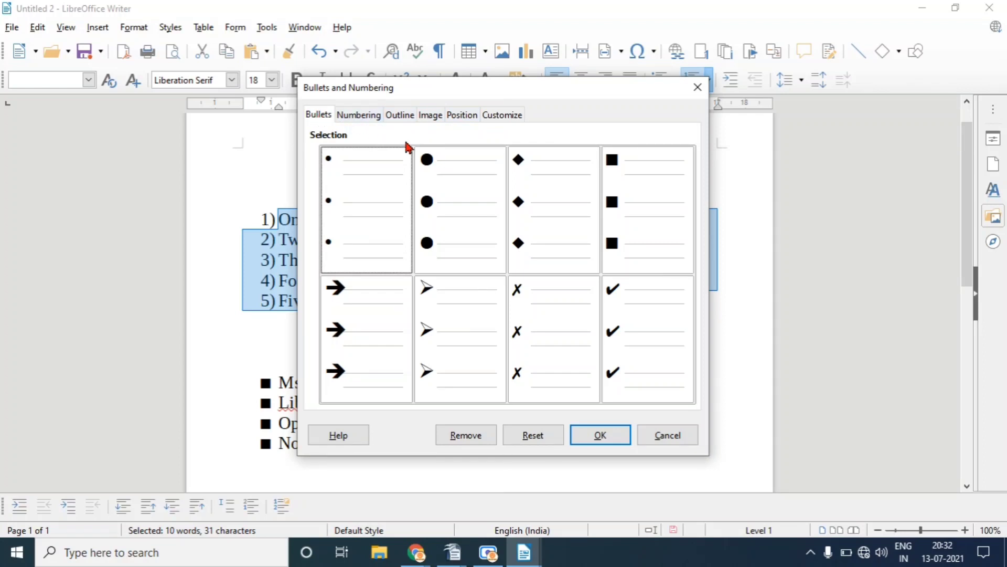
left_click_drag(444, 88, 585, 106)
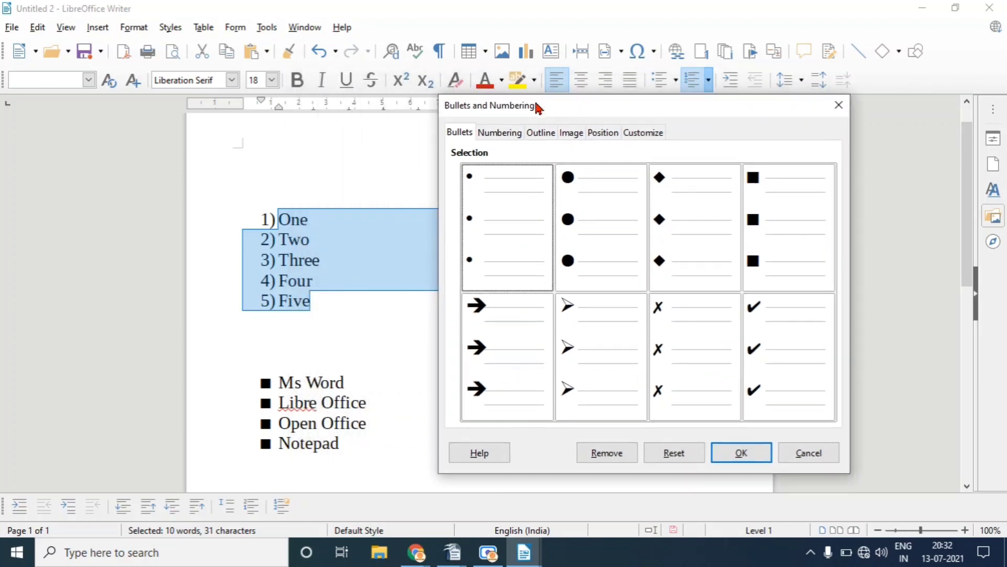
left_click(492, 356)
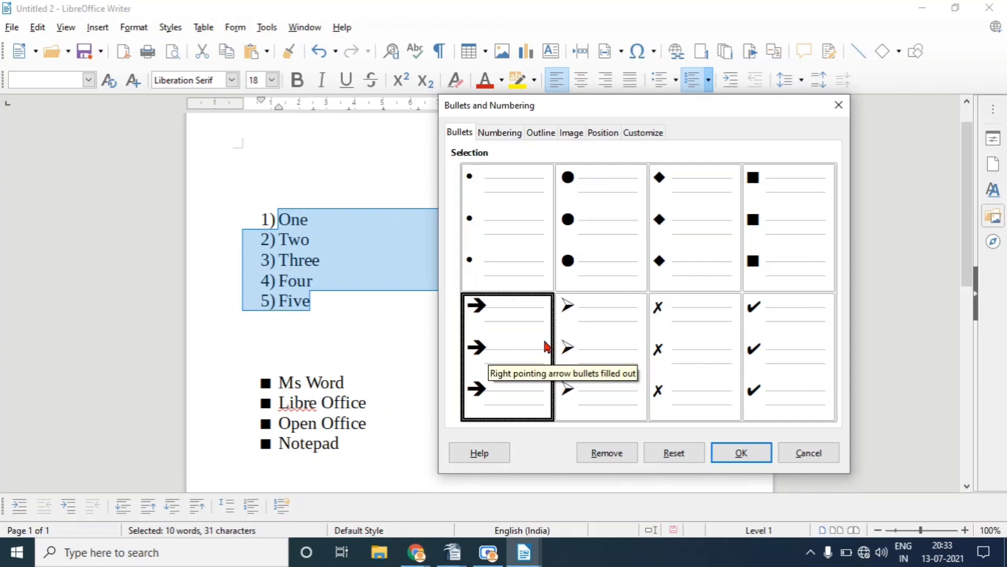
left_click(603, 347)
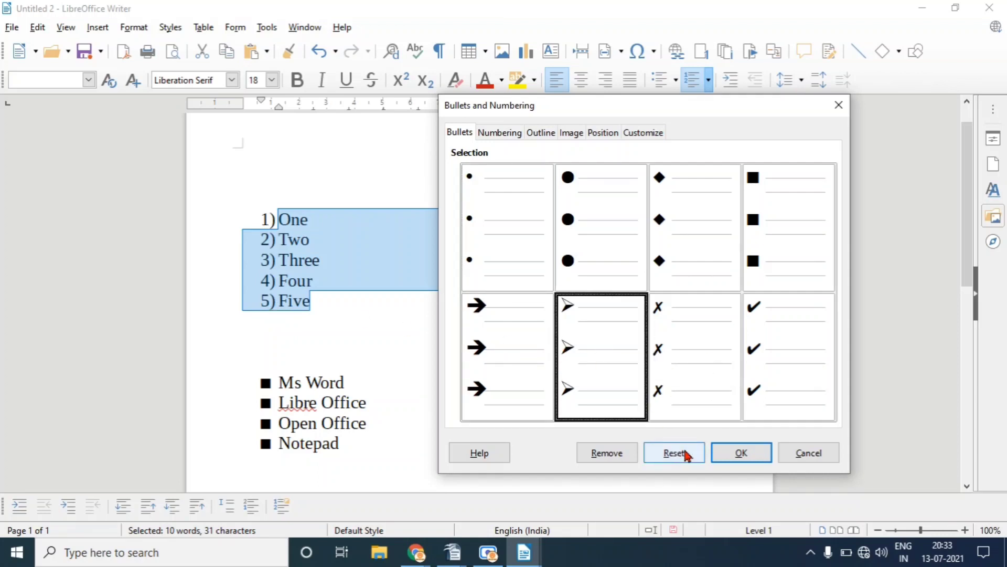
left_click(741, 452)
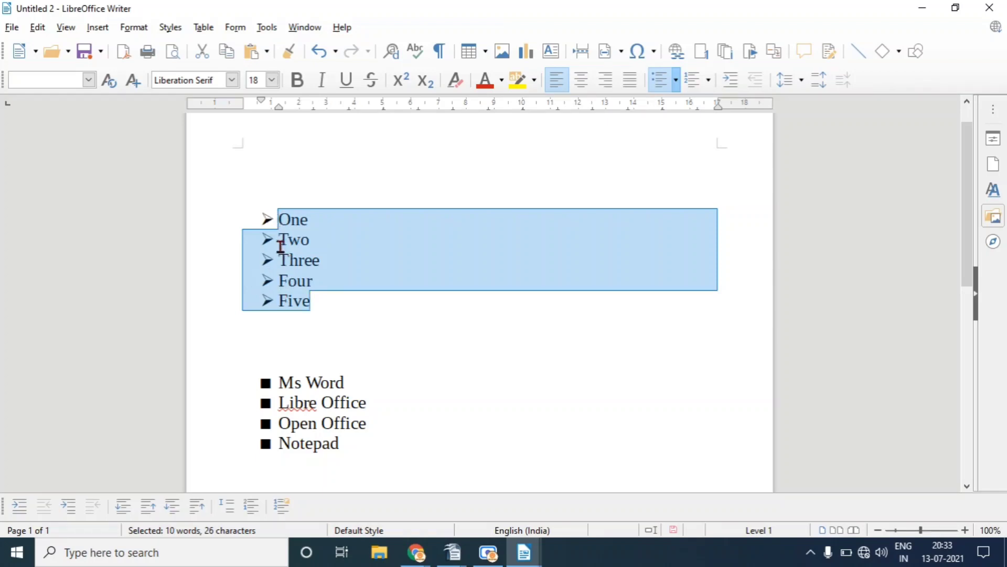
- Apply the 1) 2) 3) numbering style to the items One to Five through the Bullets and Numbering dialog
left_click(139, 26)
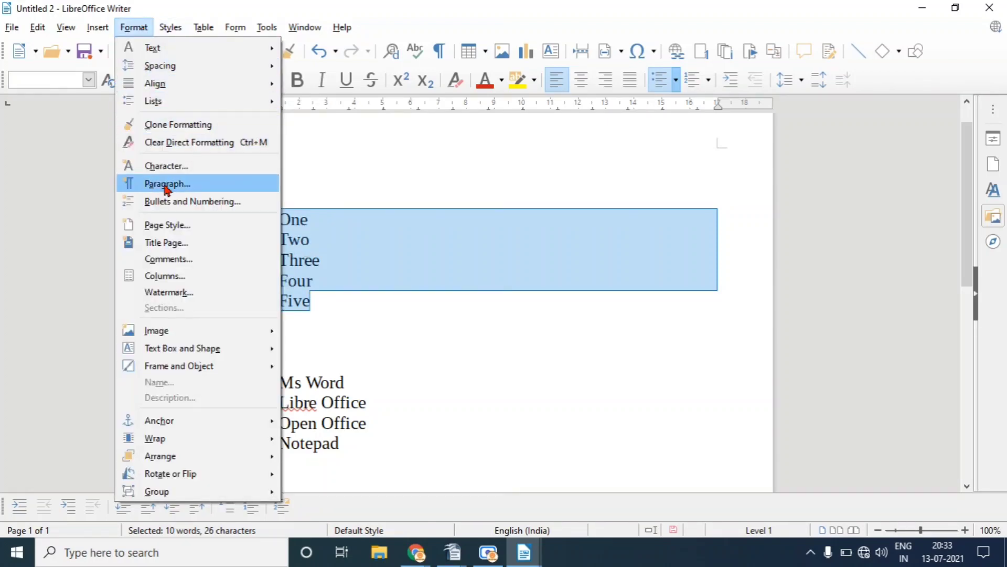
left_click(169, 202)
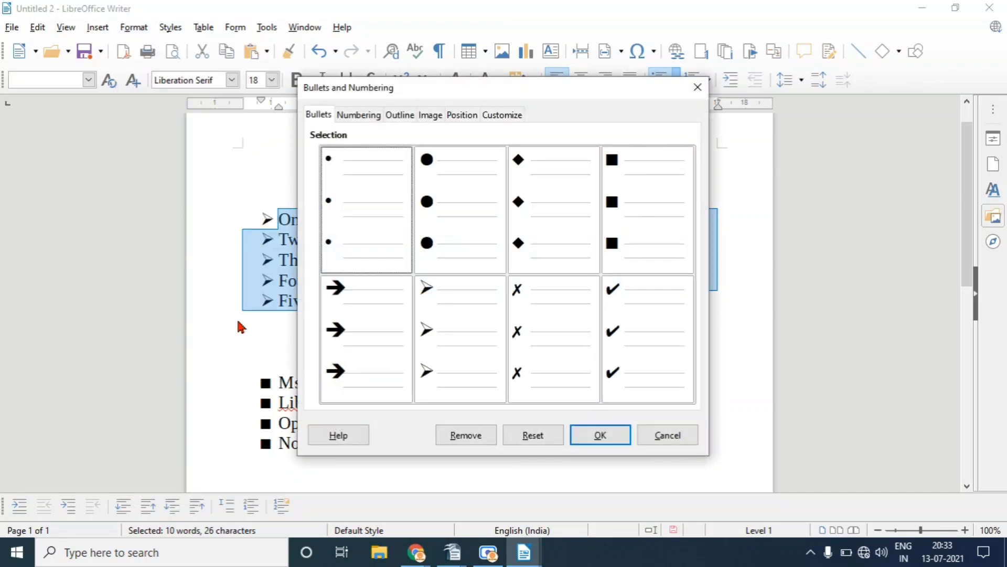
left_click(363, 118)
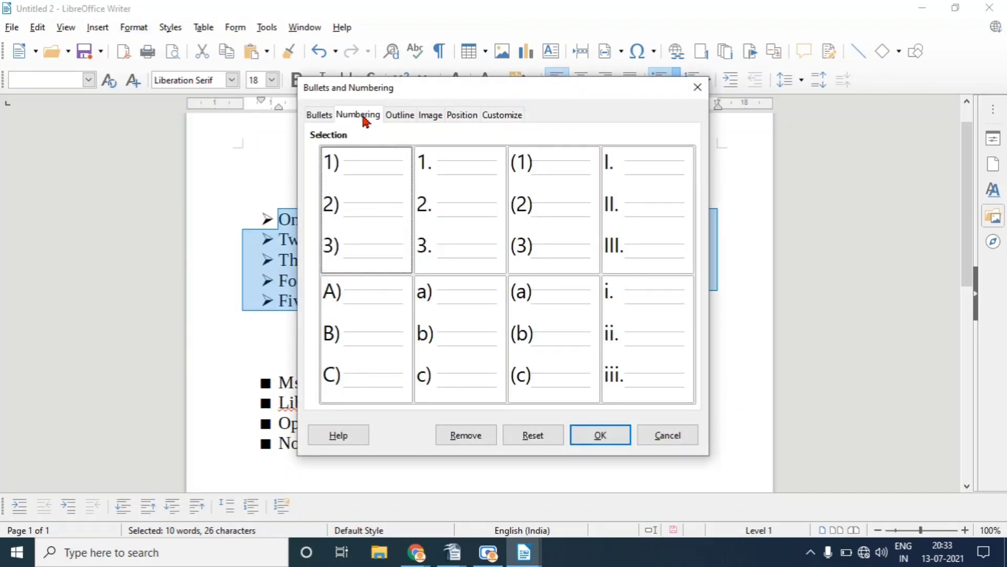
left_click(380, 245)
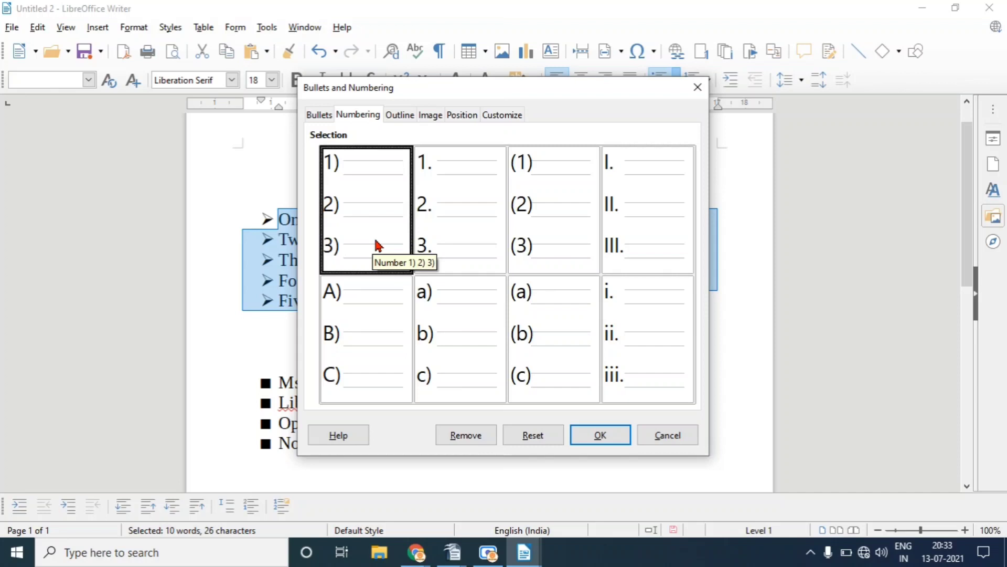
left_click(616, 439)
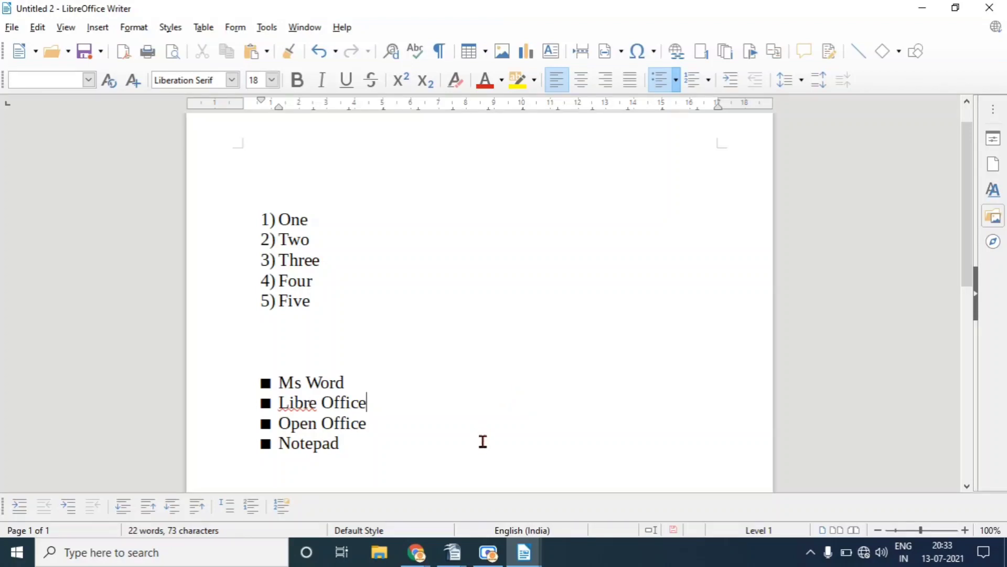
- Switch to paragraph board.odt in OpenOffice Writer and place the cursor at the end of the Superscript and Subscript line
mouse_move(451, 553)
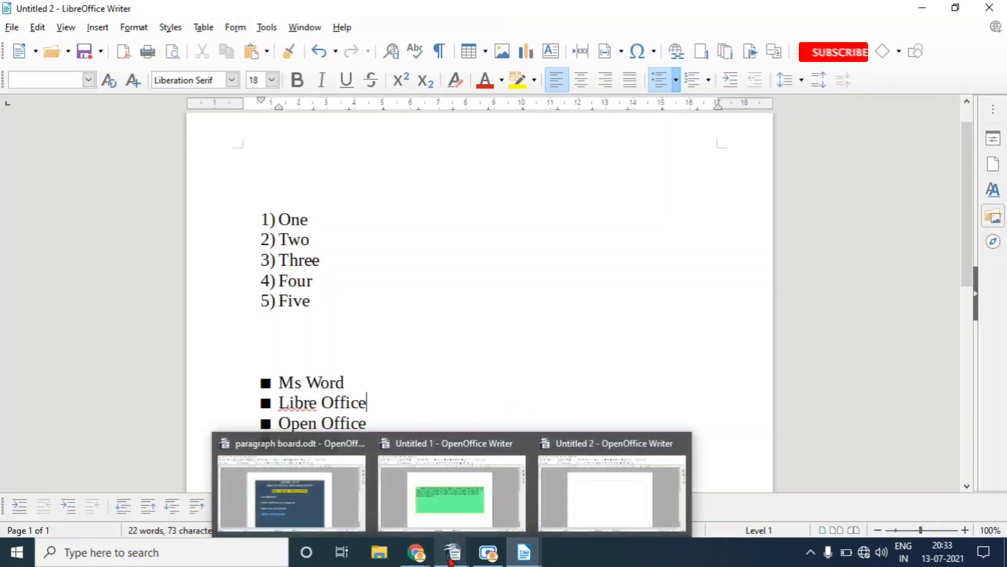
left_click(282, 479)
left_click(597, 383)
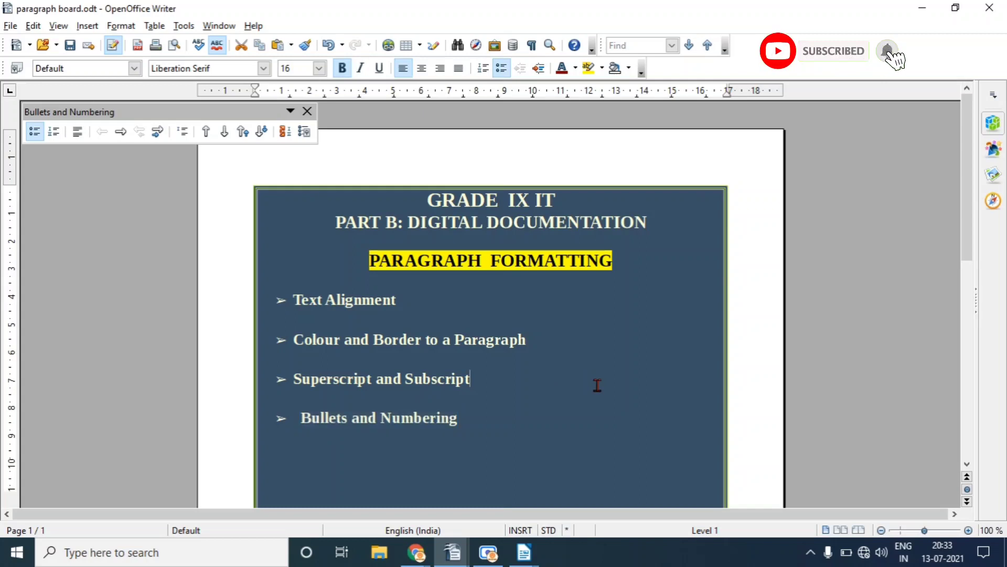